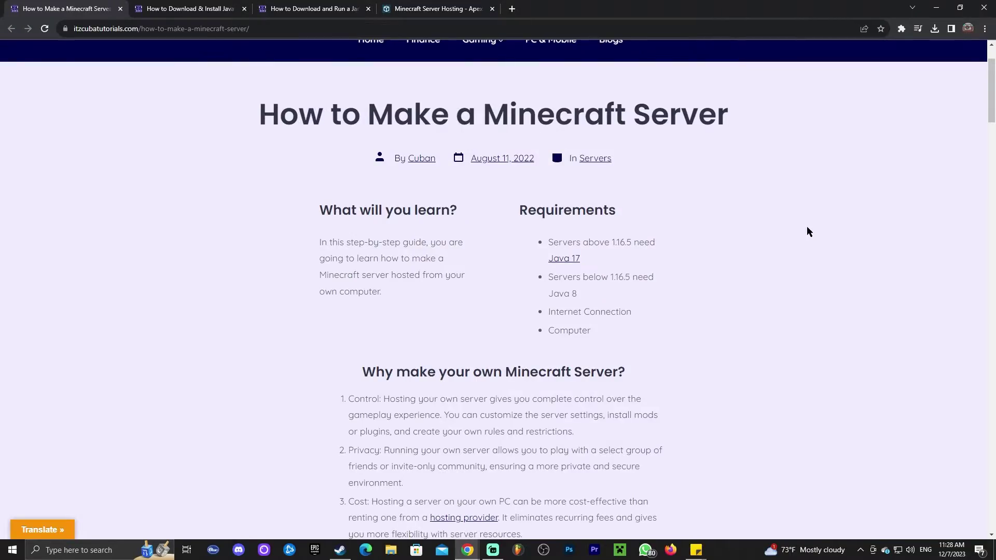
- Scroll the How to Make a Minecraft Server article down to the Step 1 server-file download section
{"action": "scroll", "coordinate": [803, 236], "scroll_direction": "up", "scroll_amount": 1}
{"action": "scroll", "coordinate": [800, 248], "scroll_direction": "up", "scroll_amount": 1}
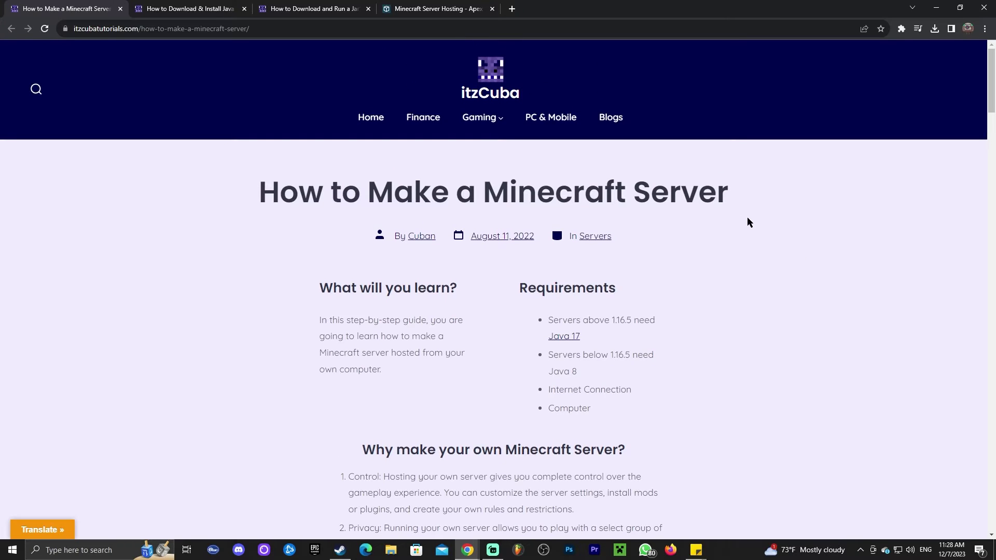
{"action": "scroll", "coordinate": [774, 214], "scroll_direction": "down", "scroll_amount": 15}
{"action": "scroll", "coordinate": [764, 185], "scroll_direction": "down", "scroll_amount": 9}
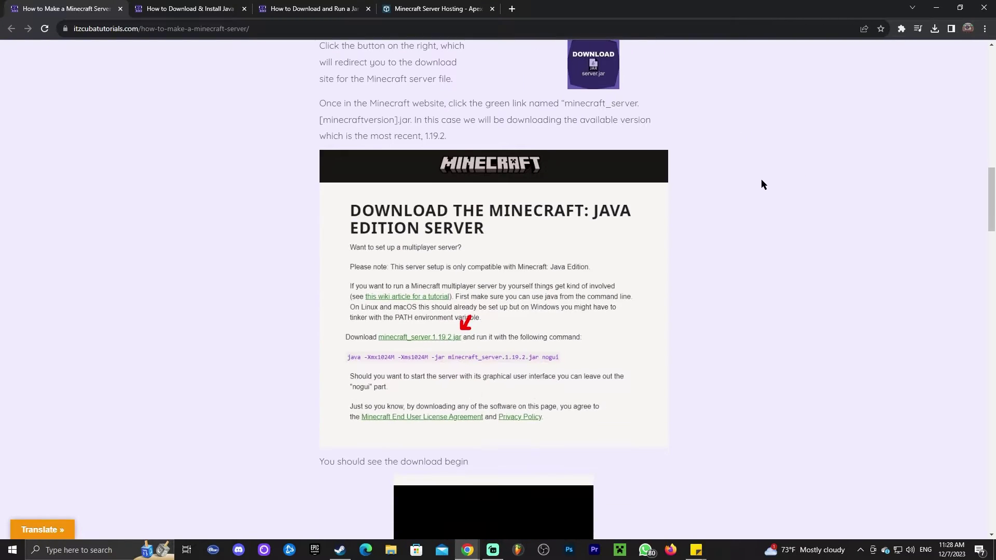
{"action": "scroll", "coordinate": [746, 232], "scroll_direction": "down", "scroll_amount": 7}
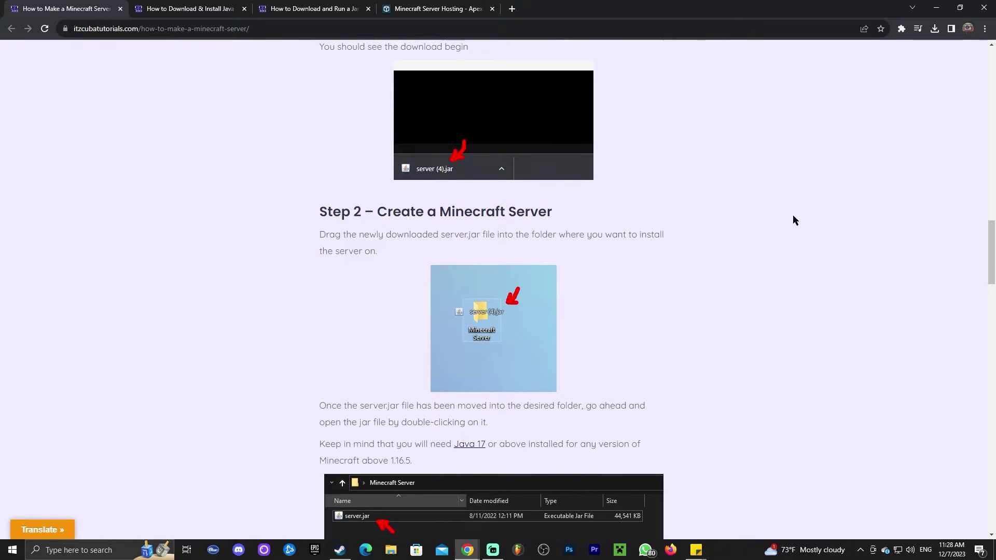
{"action": "scroll", "coordinate": [627, 225], "scroll_direction": "up", "scroll_amount": 15}
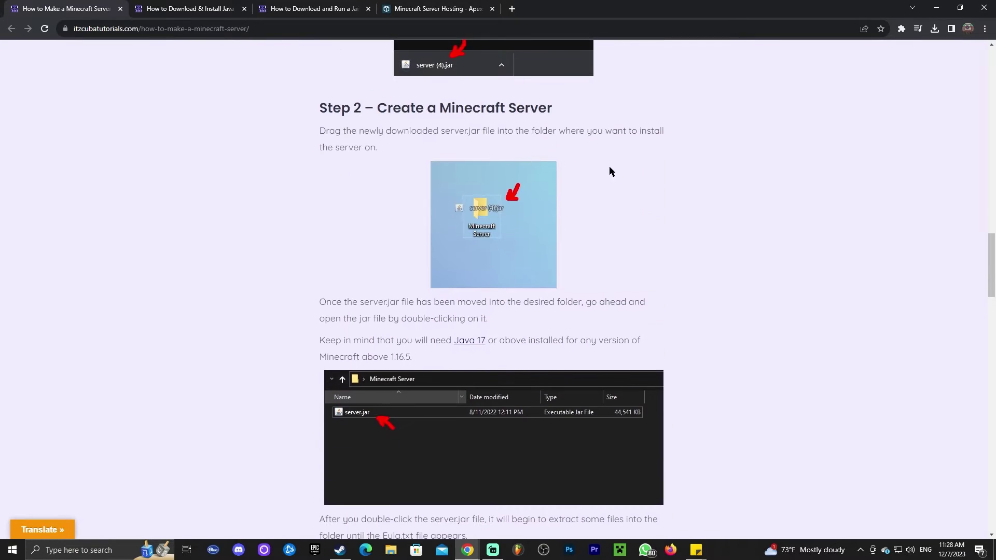
{"action": "scroll", "coordinate": [454, 225], "scroll_direction": "up", "scroll_amount": 7}
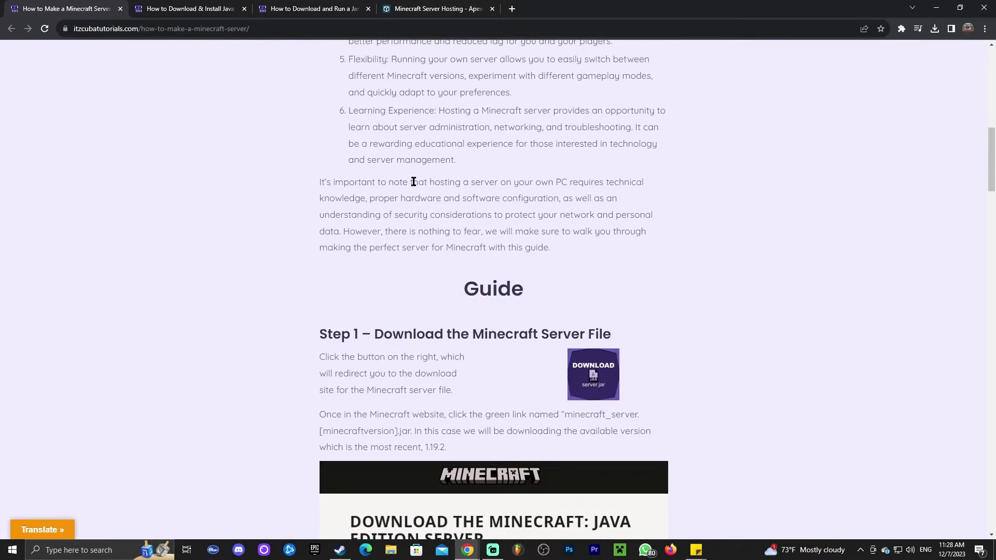
{"action": "scroll", "coordinate": [626, 223], "scroll_direction": "down", "scroll_amount": 2}
{"action": "scroll", "coordinate": [587, 243], "scroll_direction": "down", "scroll_amount": 3}
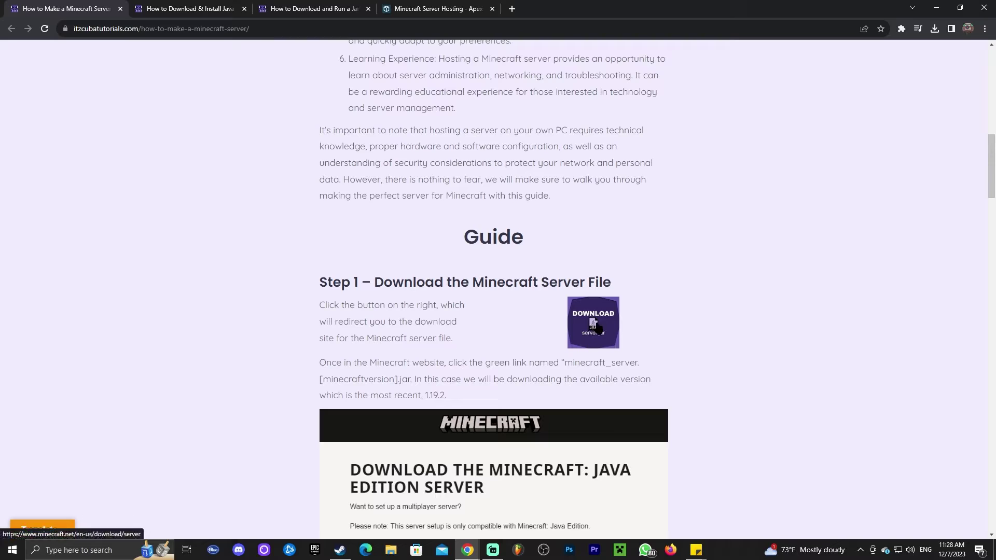
- Download minecraft_server.1.20.4.jar saved as server.jar, then show Chrome's recent downloads list
{"action": "left_click", "coordinate": [593, 327]}
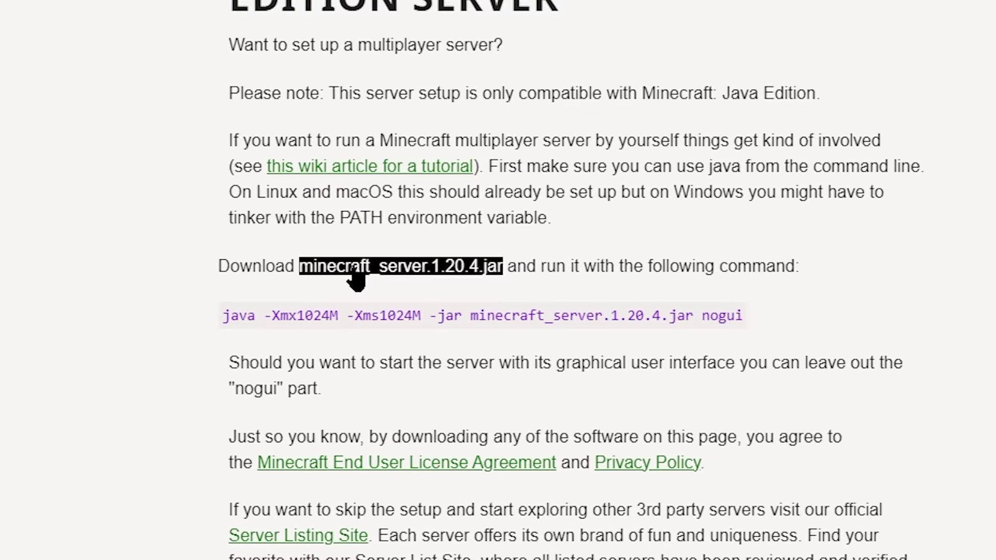
{"action": "left_click", "coordinate": [421, 275]}
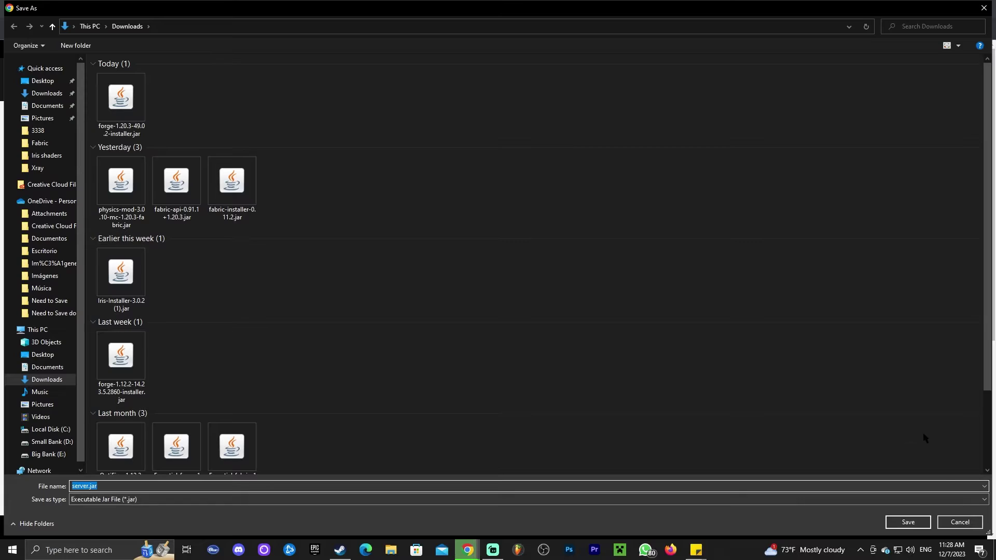
{"action": "left_click", "coordinate": [908, 523]}
{"action": "left_click_drag", "start_coordinate": [757, 4], "coordinate": [675, 18]}
{"action": "left_click", "coordinate": [852, 46]}
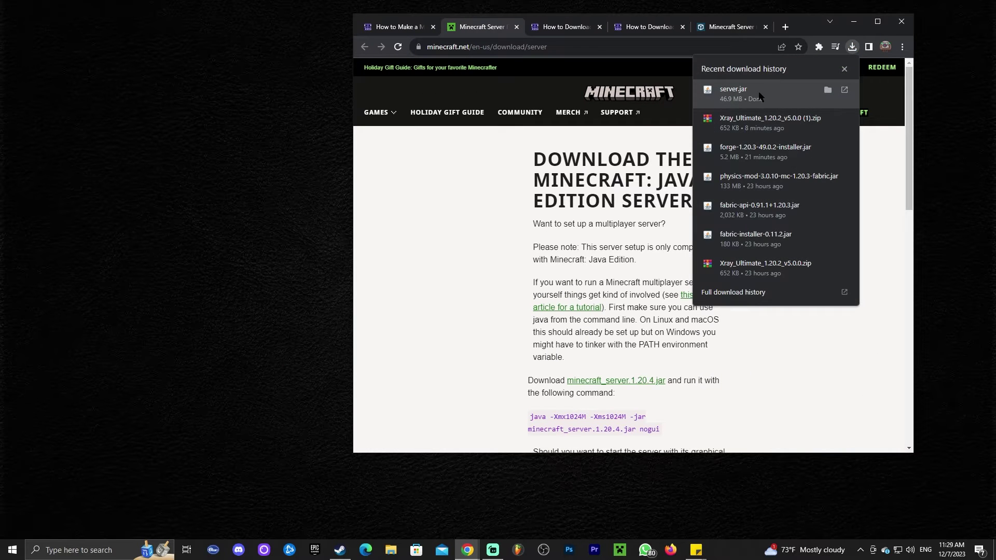
- Drag server.jar from Chrome's download panel onto the desktop and refresh the desktop
{"action": "left_click_drag", "start_coordinate": [789, 94], "coordinate": [192, 151]}
{"action": "right_click", "coordinate": [276, 71]}
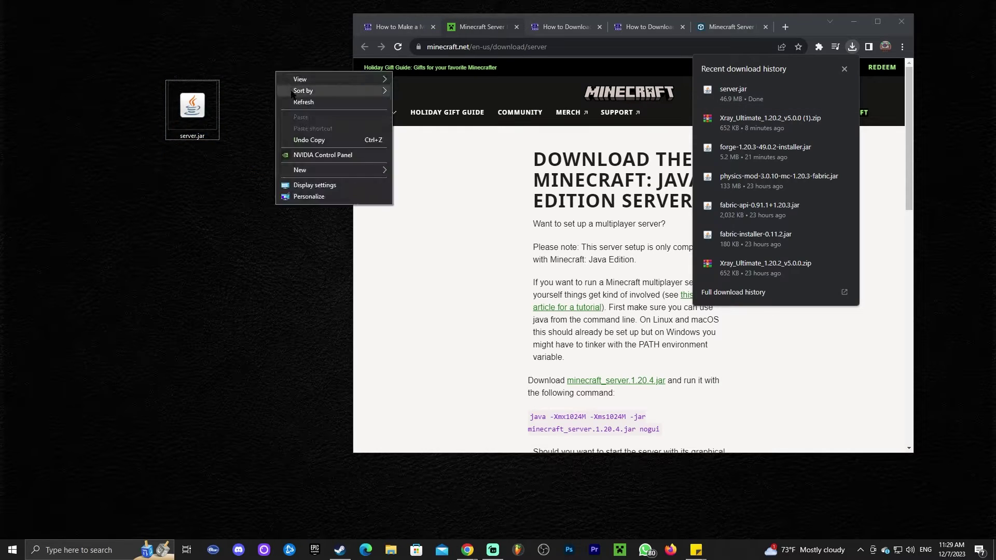
{"action": "left_click", "coordinate": [303, 102]}
- Select the server.jar icon on the desktop with a selection box
{"action": "left_click_drag", "start_coordinate": [812, 26], "coordinate": [812, 30]}
{"action": "left_click", "coordinate": [192, 108]}
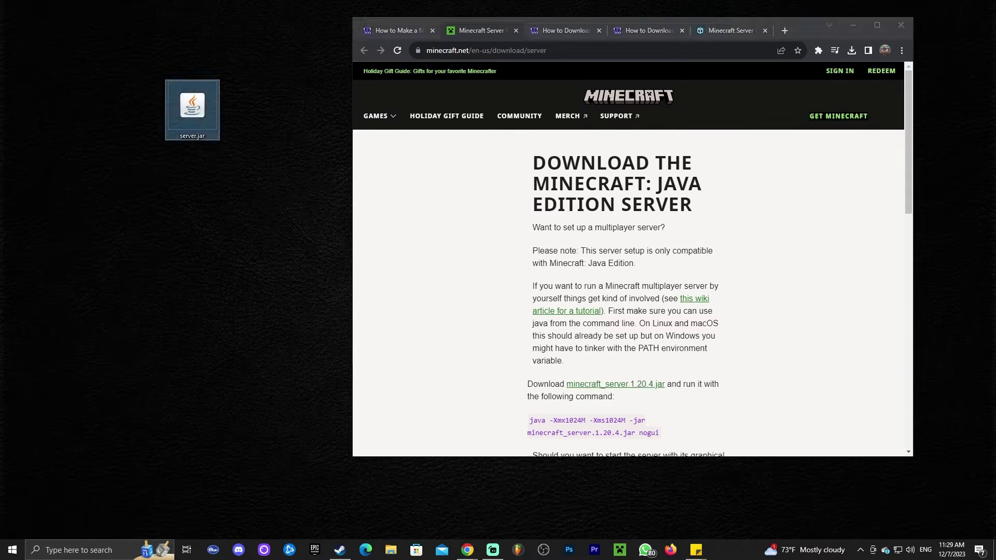
{"action": "mouse_move", "coordinate": [264, 64]}
{"action": "left_mouse_down"}
{"action": "mouse_move", "coordinate": [105, 178]}
{"action": "mouse_move", "coordinate": [161, 151]}
{"action": "left_mouse_up"}
{"action": "left_click_drag", "start_coordinate": [232, 177], "coordinate": [166, 81]}
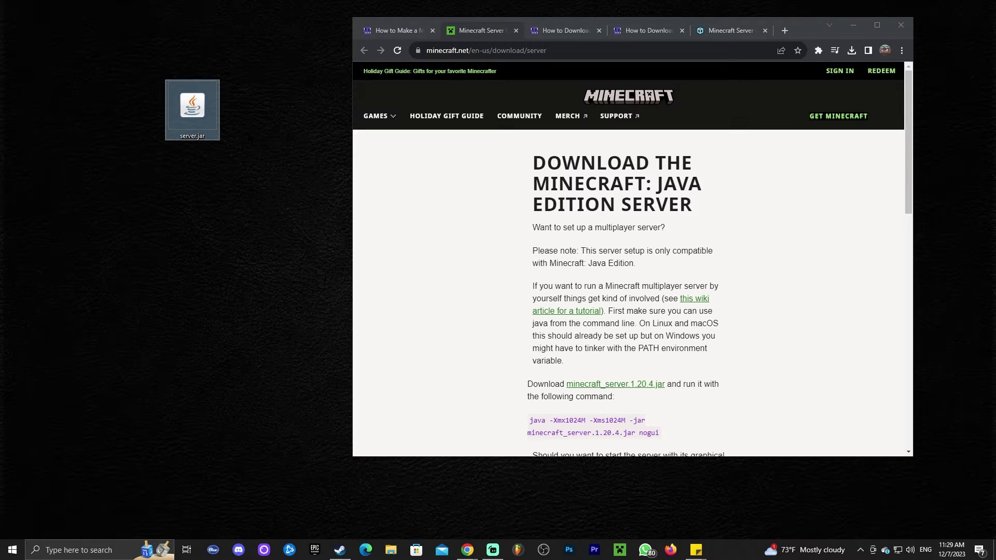
{"action": "left_click", "coordinate": [250, 139]}
{"action": "left_click_drag", "start_coordinate": [258, 170], "coordinate": [165, 80]}
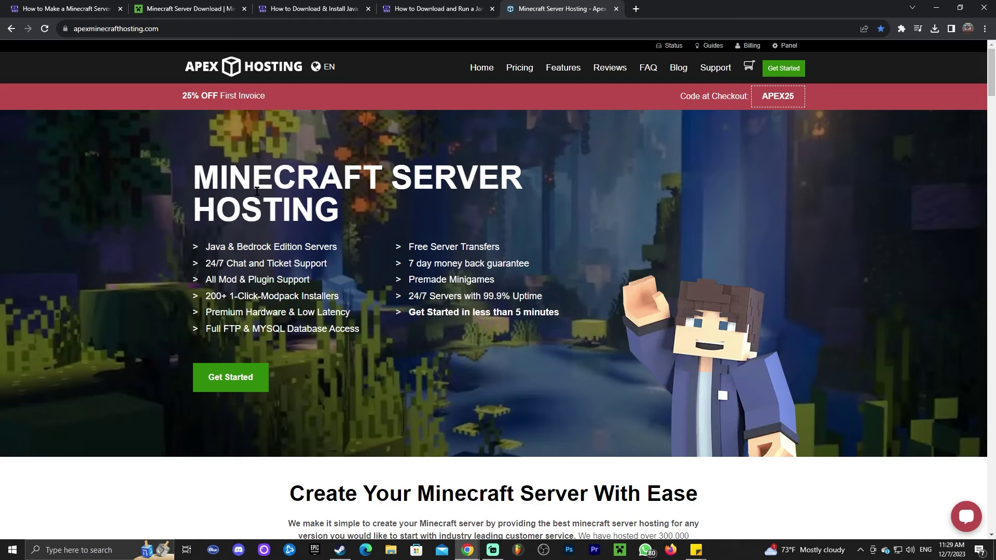
- Scroll up and down the Apex Hosting home page, ending back at the top
{"action": "scroll", "coordinate": [531, 207], "scroll_direction": "down", "scroll_amount": 3}
{"action": "scroll", "coordinate": [531, 207], "scroll_direction": "down", "scroll_amount": 3}
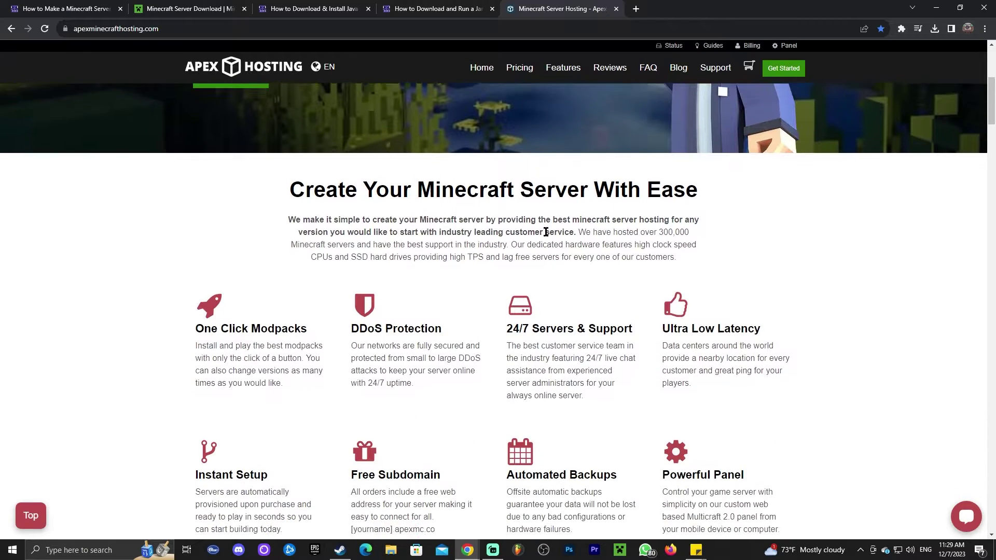
{"action": "scroll", "coordinate": [232, 181], "scroll_direction": "up", "scroll_amount": 7}
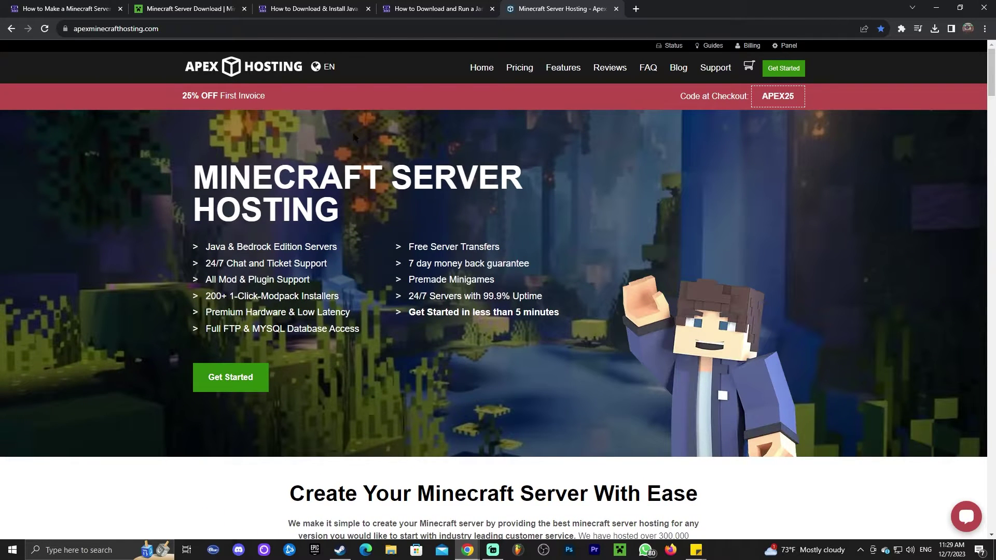
{"action": "scroll", "coordinate": [433, 188], "scroll_direction": "down", "scroll_amount": 4}
{"action": "scroll", "coordinate": [433, 188], "scroll_direction": "up", "scroll_amount": 4}
{"action": "scroll", "coordinate": [265, 240], "scroll_direction": "down", "scroll_amount": 1}
{"action": "scroll", "coordinate": [312, 188], "scroll_direction": "up", "scroll_amount": 1}
{"action": "scroll", "coordinate": [254, 259], "scroll_direction": "down", "scroll_amount": 1}
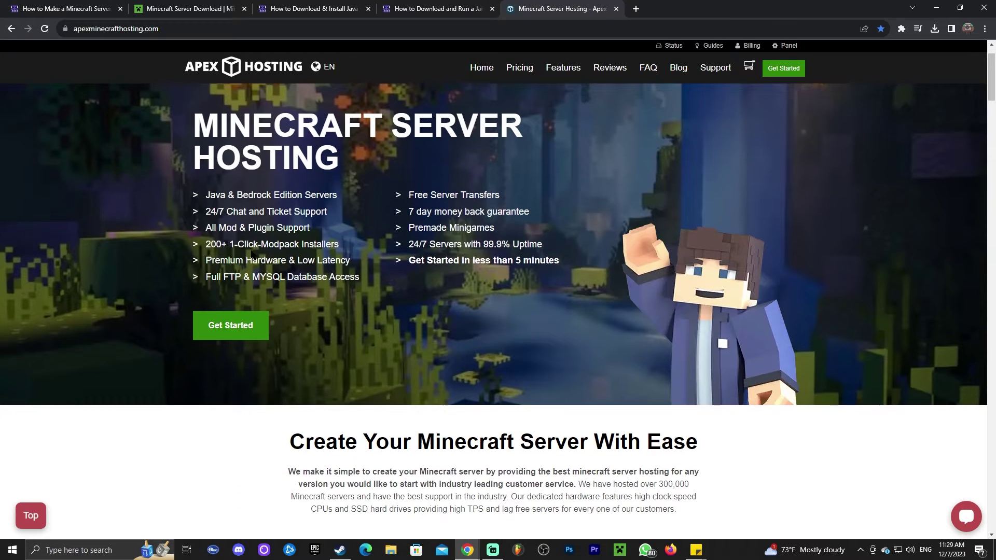
{"action": "scroll", "coordinate": [247, 242], "scroll_direction": "up", "scroll_amount": 1}
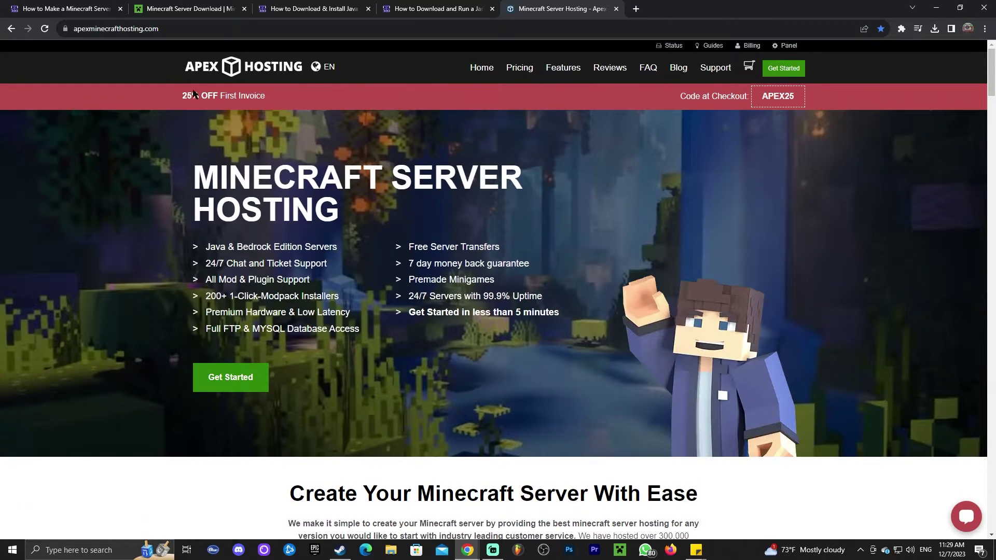
{"action": "left_click", "coordinate": [270, 102]}
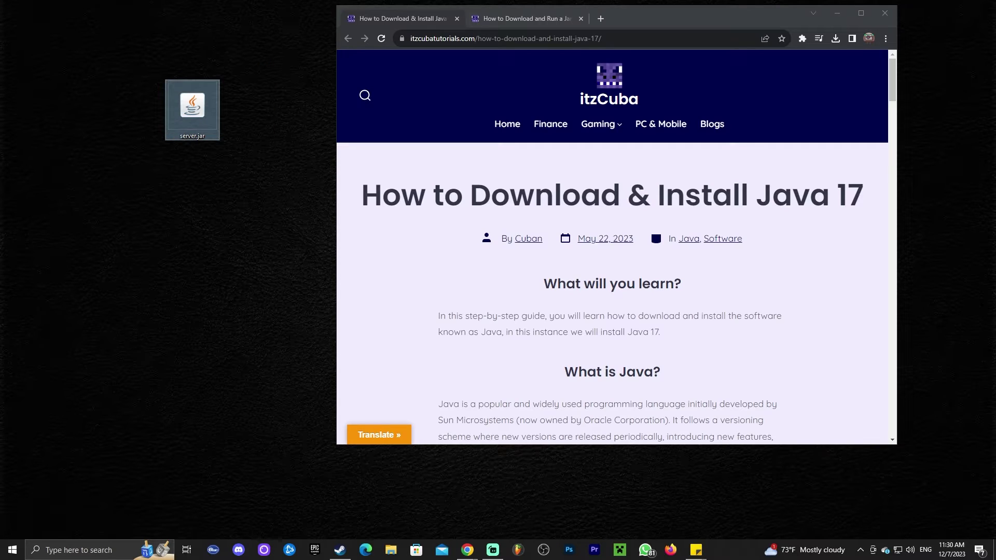
- Refresh the desktop twice and box-select server.jar
{"action": "right_click", "coordinate": [275, 78]}
{"action": "left_click", "coordinate": [299, 106]}
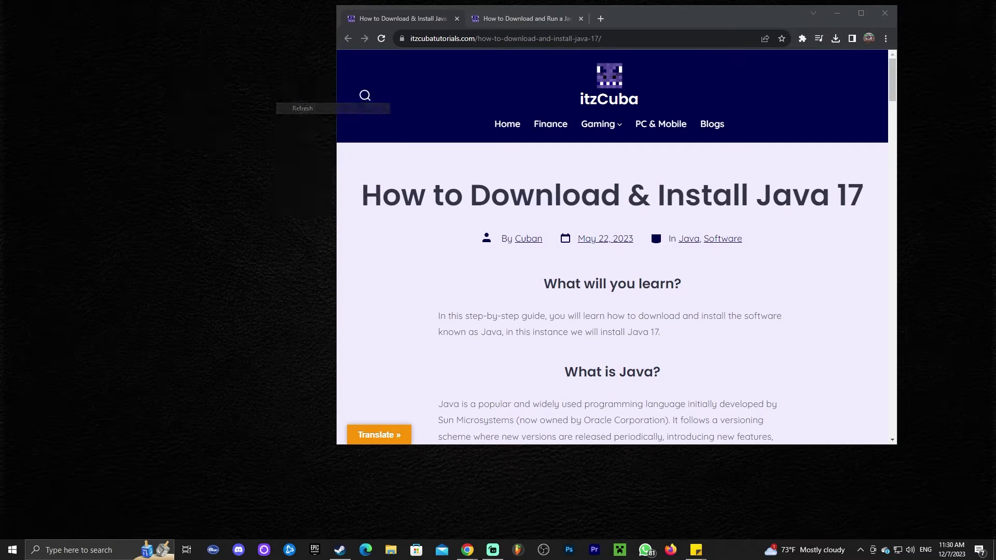
{"action": "right_click", "coordinate": [243, 65]}
{"action": "left_click", "coordinate": [268, 97]}
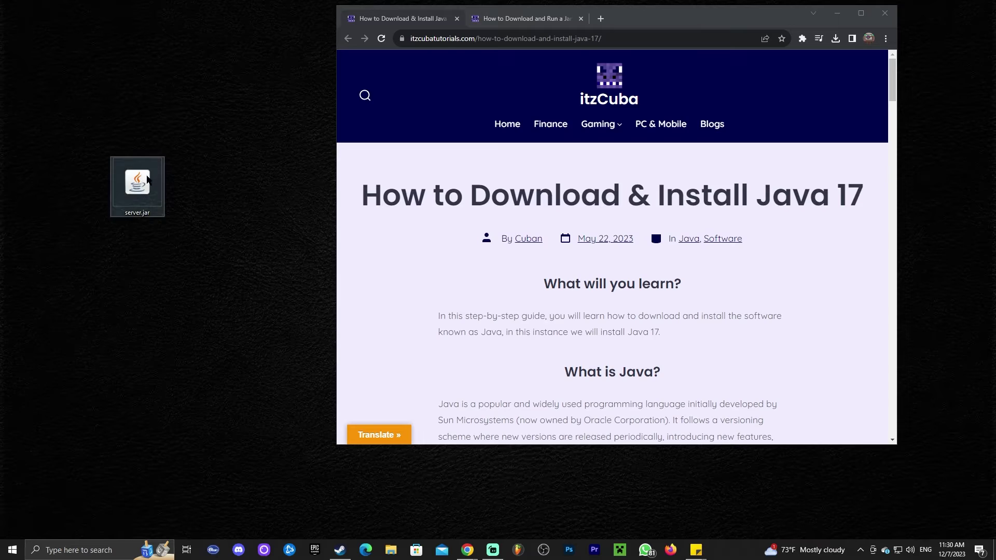
{"action": "left_click_drag", "start_coordinate": [215, 126], "coordinate": [118, 206]}
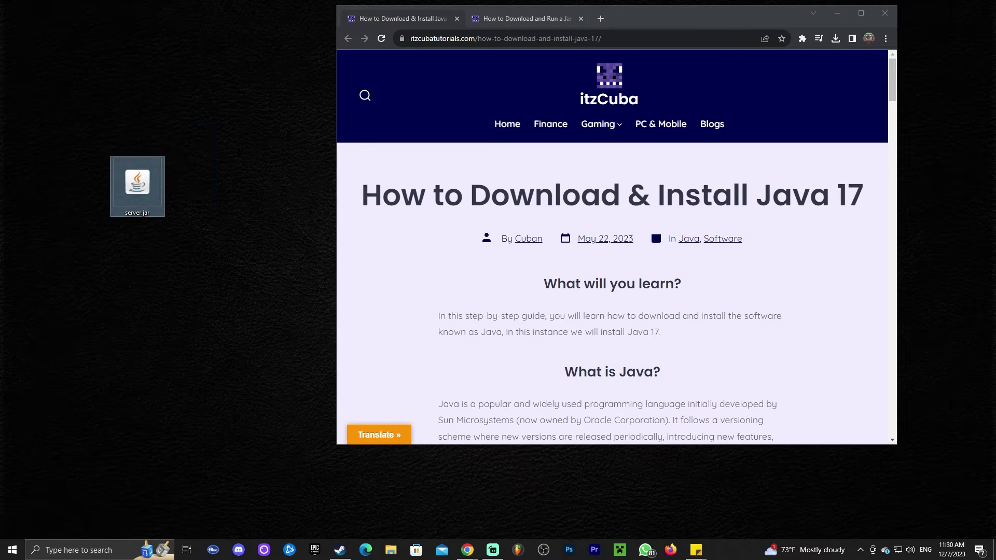
{"action": "left_click", "coordinate": [228, 166]}
- Highlight the Java 17 article title, then box-select server.jar on the desktop again
{"action": "left_click_drag", "start_coordinate": [410, 194], "coordinate": [839, 186]}
{"action": "left_click", "coordinate": [778, 190]}
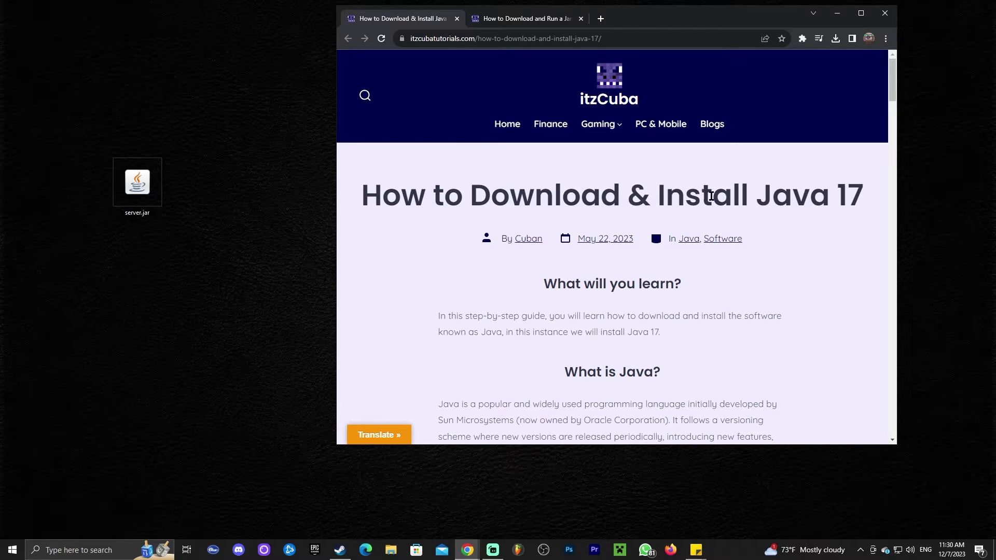
{"action": "scroll", "coordinate": [721, 186], "scroll_direction": "down", "scroll_amount": 10}
{"action": "left_click_drag", "start_coordinate": [234, 224], "coordinate": [74, 161]}
{"action": "left_click", "coordinate": [233, 184]}
{"action": "left_click_drag", "start_coordinate": [233, 184], "coordinate": [155, 191]}
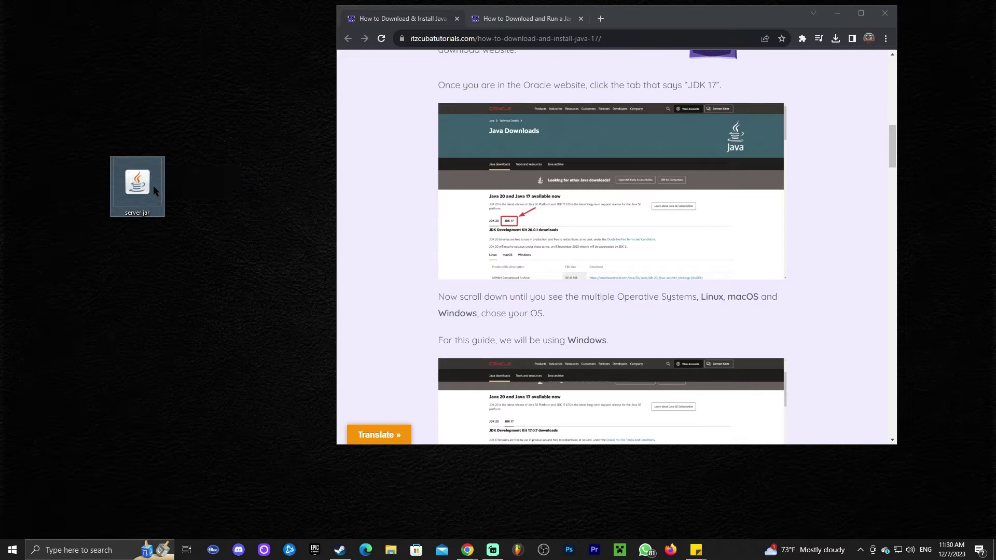
{"action": "scroll", "coordinate": [618, 175], "scroll_direction": "down", "scroll_amount": 3}
- Maximize Chrome and scroll through the Java 17 article, back up to its title
{"action": "left_click", "coordinate": [862, 12]}
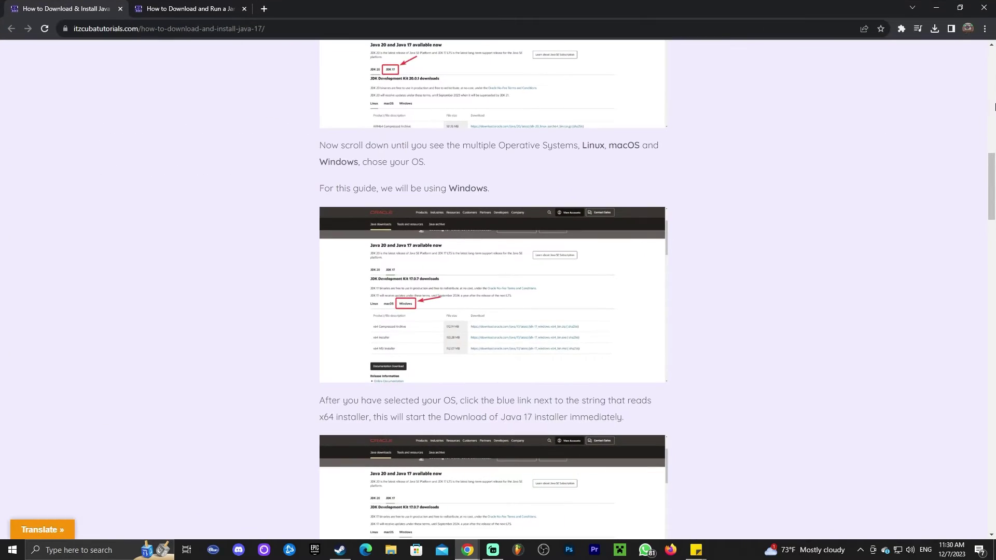
{"action": "left_click_drag", "start_coordinate": [993, 171], "coordinate": [966, 110]}
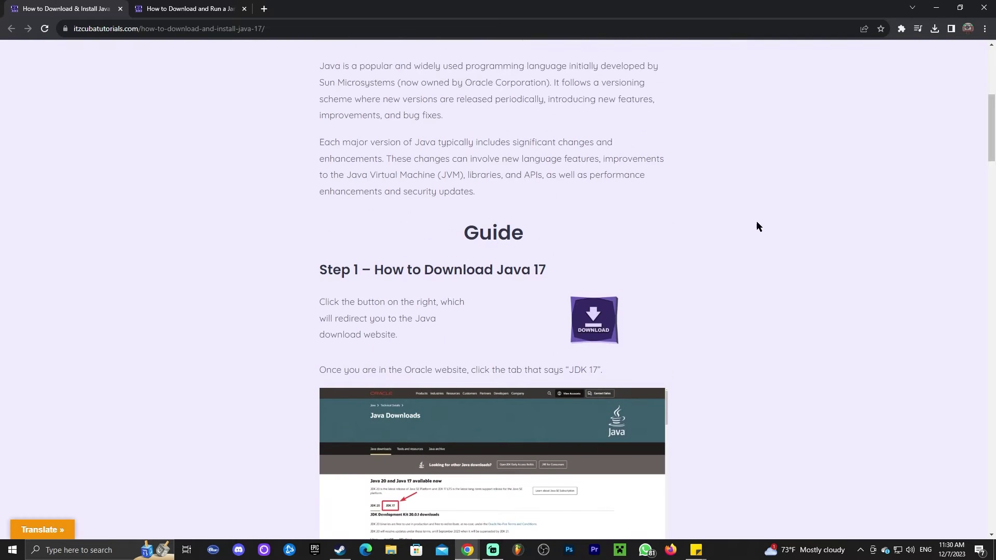
{"action": "scroll", "coordinate": [755, 220], "scroll_direction": "down", "scroll_amount": 3}
{"action": "scroll", "coordinate": [419, 351], "scroll_direction": "down", "scroll_amount": 19}
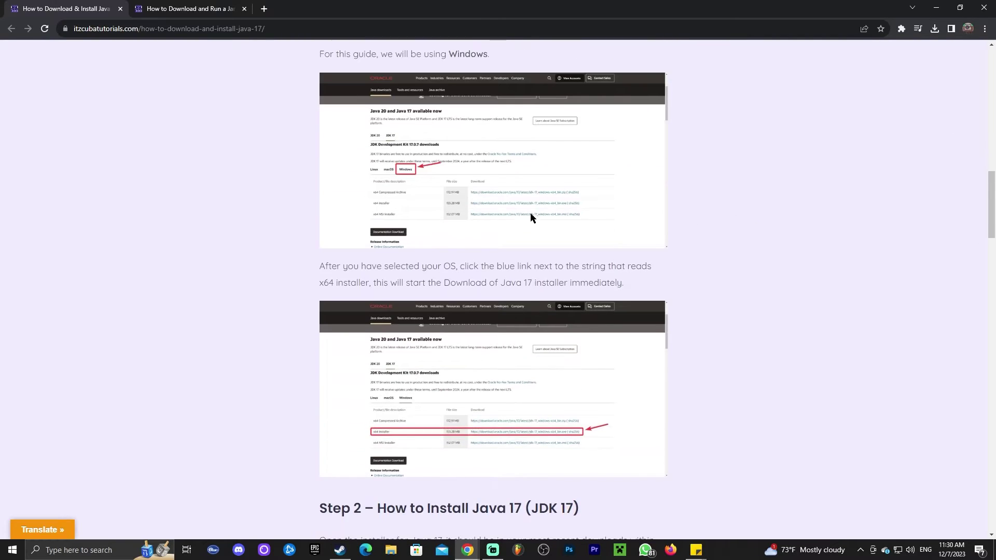
{"action": "scroll", "coordinate": [652, 277], "scroll_direction": "up", "scroll_amount": 20}
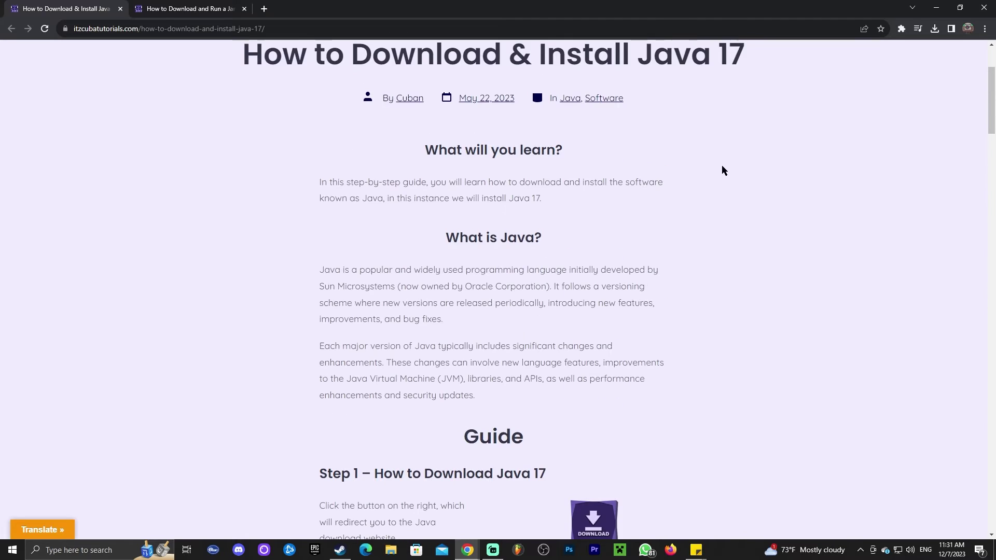
- Scroll through the Jarfix tutorial tab and drag the restored Chrome window to the right
{"action": "left_click", "coordinate": [194, 5]}
{"action": "scroll", "coordinate": [699, 213], "scroll_direction": "down", "scroll_amount": 12}
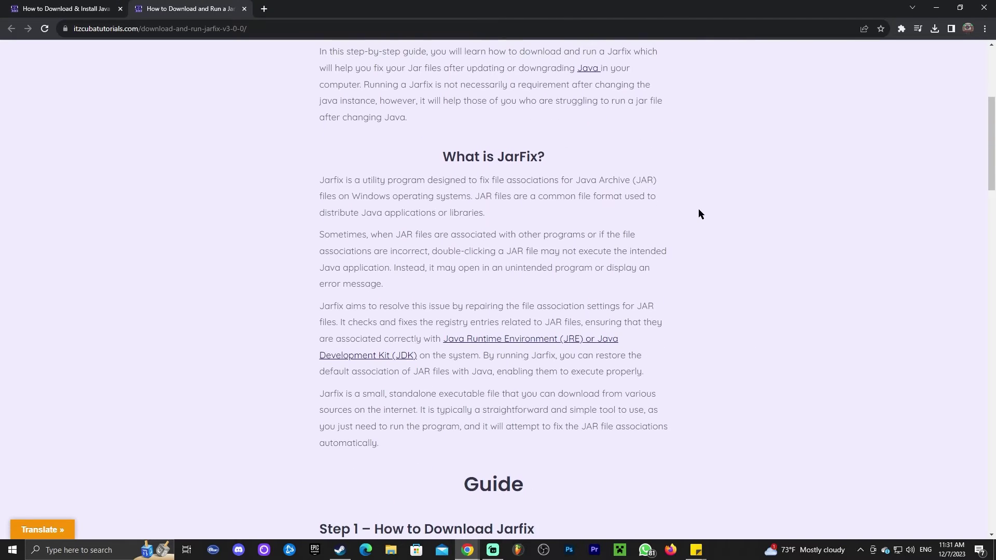
{"action": "scroll", "coordinate": [539, 169], "scroll_direction": "down", "scroll_amount": 5}
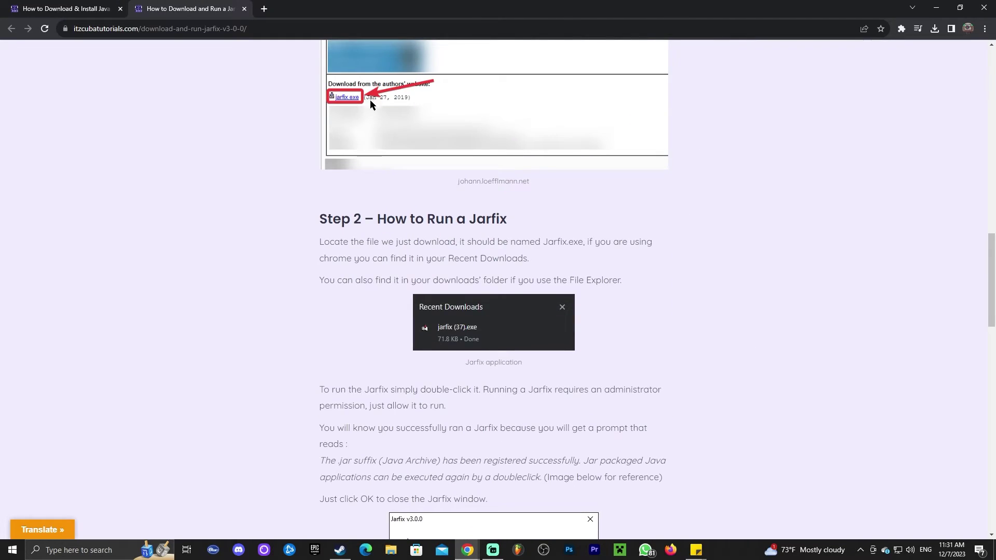
{"action": "scroll", "coordinate": [493, 267], "scroll_direction": "down", "scroll_amount": 7}
{"action": "scroll", "coordinate": [677, 259], "scroll_direction": "up", "scroll_amount": 20}
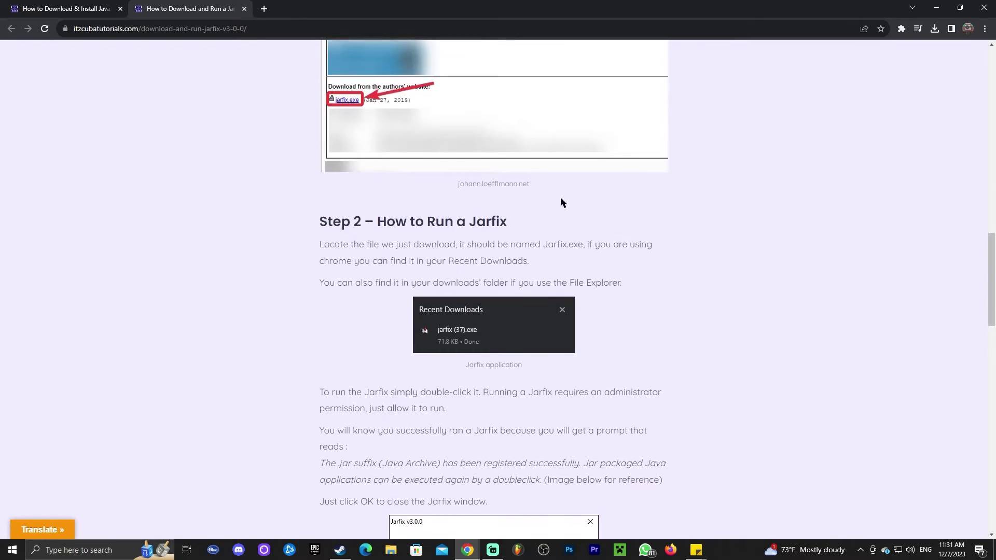
{"action": "left_click_drag", "start_coordinate": [527, 5], "coordinate": [620, 40]}
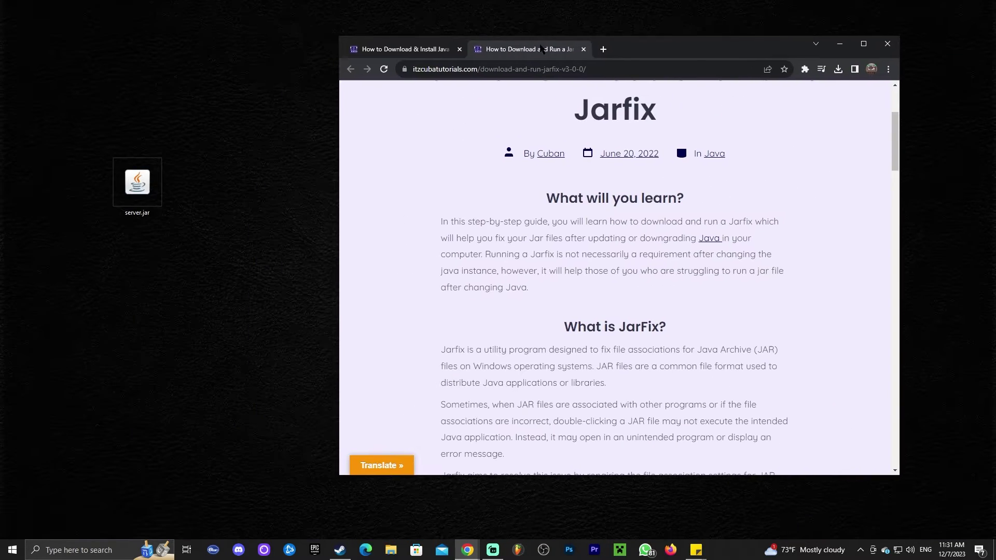
- Switch between the Java 17 and Jarfix guides, land on Java 17, and select server.jar
{"action": "left_click", "coordinate": [419, 49]}
{"action": "left_click", "coordinate": [527, 50]}
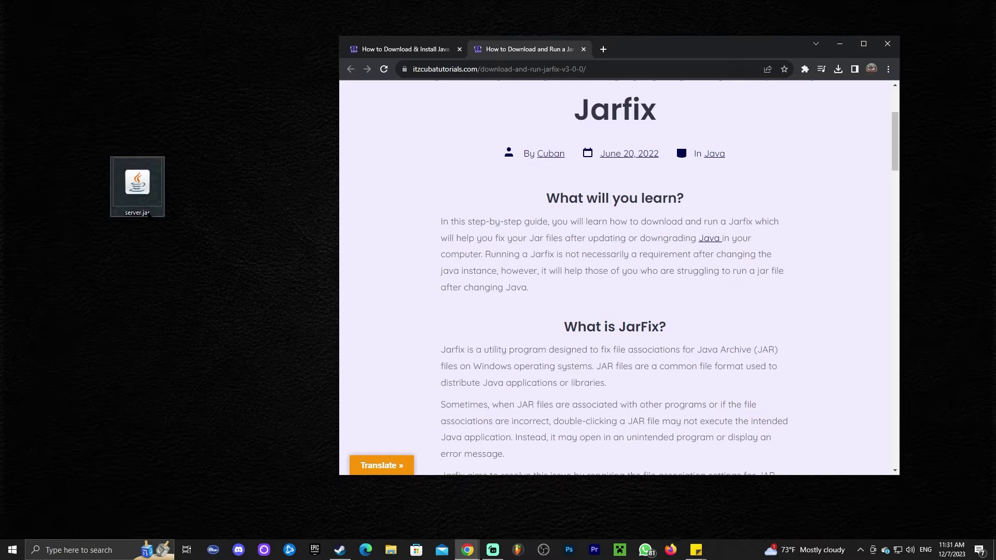
{"action": "left_click", "coordinate": [405, 49]}
{"action": "scroll", "coordinate": [656, 176], "scroll_direction": "up", "scroll_amount": 2}
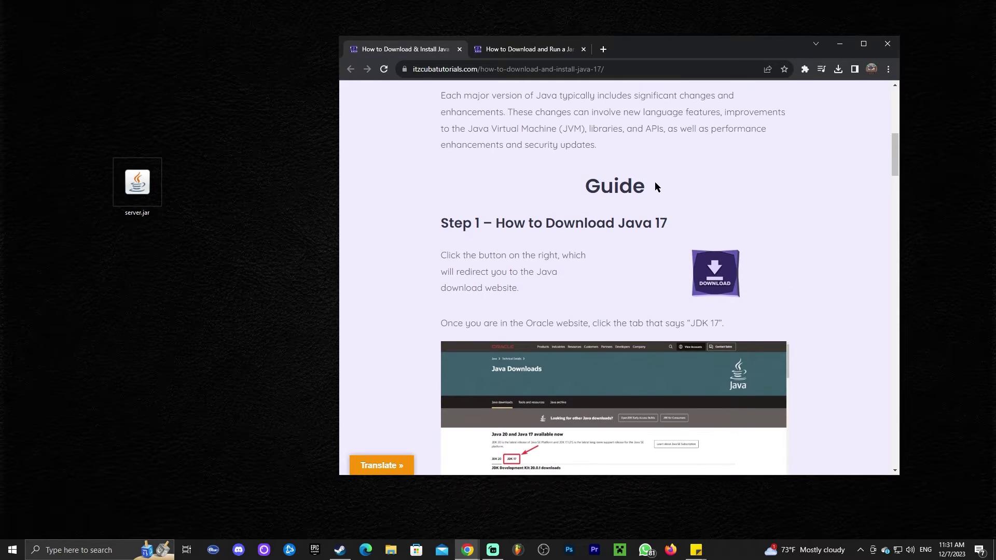
{"action": "left_click", "coordinate": [138, 185]}
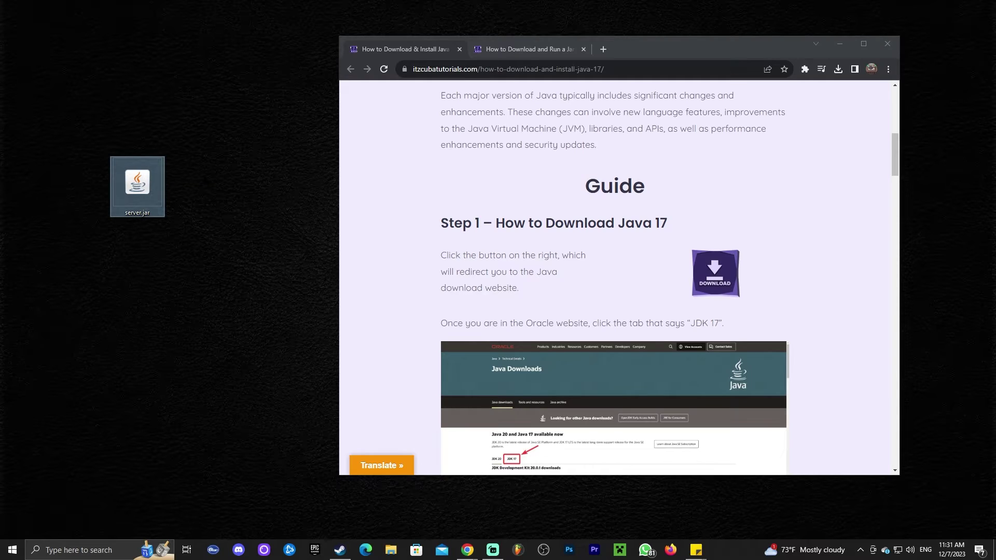
{"action": "scroll", "coordinate": [615, 278], "scroll_direction": "down", "scroll_amount": 9}
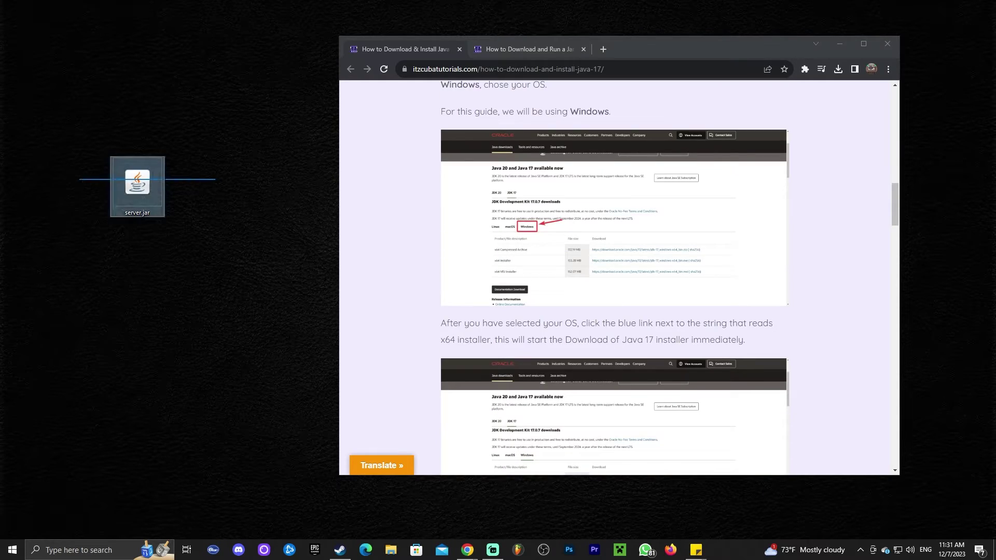
- Revisit the Jarfix guide, return to the Java 17 guide at its top, then minimize Chrome
{"action": "left_click", "coordinate": [492, 52]}
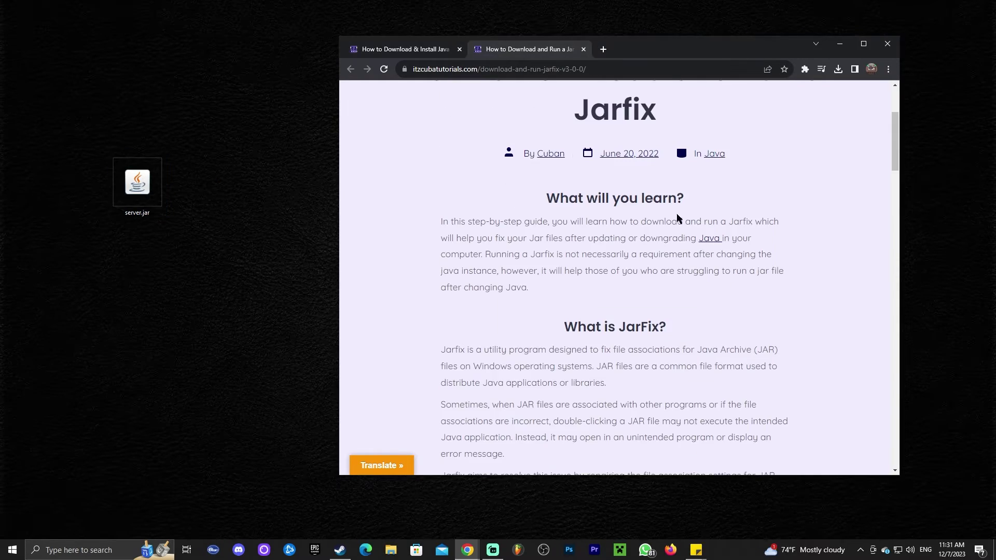
{"action": "scroll", "coordinate": [627, 200], "scroll_direction": "up", "scroll_amount": 3}
{"action": "left_click_drag", "start_coordinate": [73, 136], "coordinate": [238, 216]}
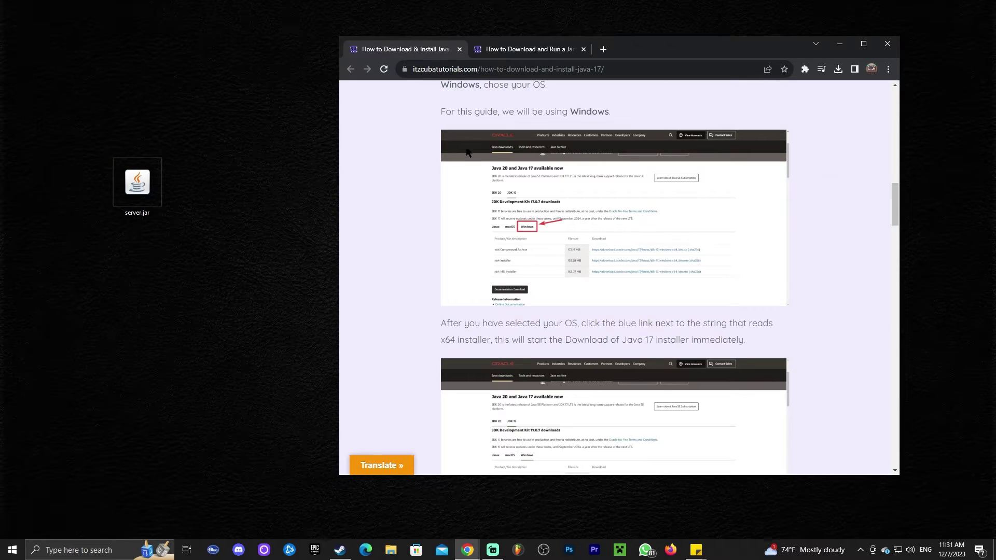
{"action": "scroll", "coordinate": [467, 152], "scroll_direction": "up", "scroll_amount": 8}
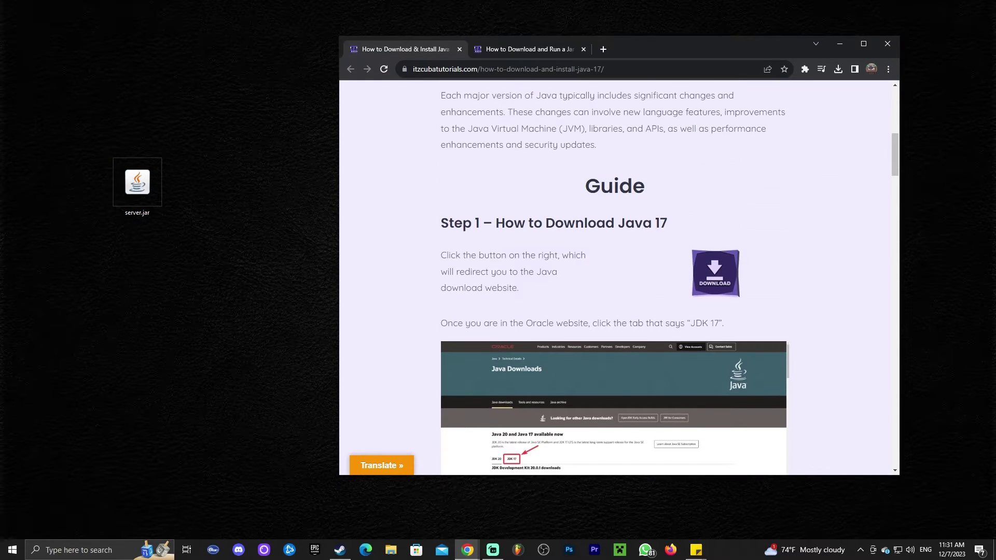
{"action": "scroll", "coordinate": [667, 203], "scroll_direction": "up", "scroll_amount": 4}
{"action": "left_click", "coordinate": [541, 51]}
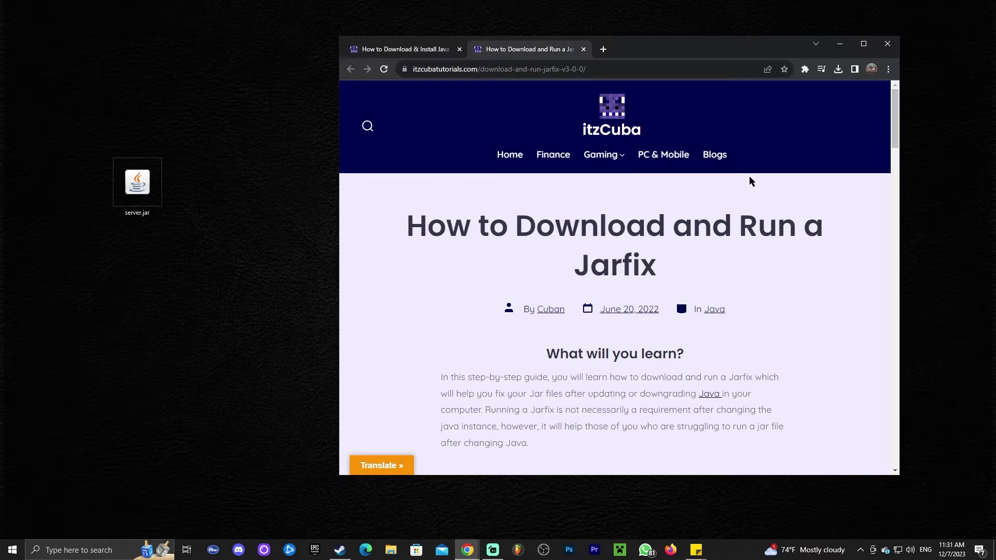
{"action": "left_click", "coordinate": [437, 55]}
{"action": "scroll", "coordinate": [658, 181], "scroll_direction": "up", "scroll_amount": 4}
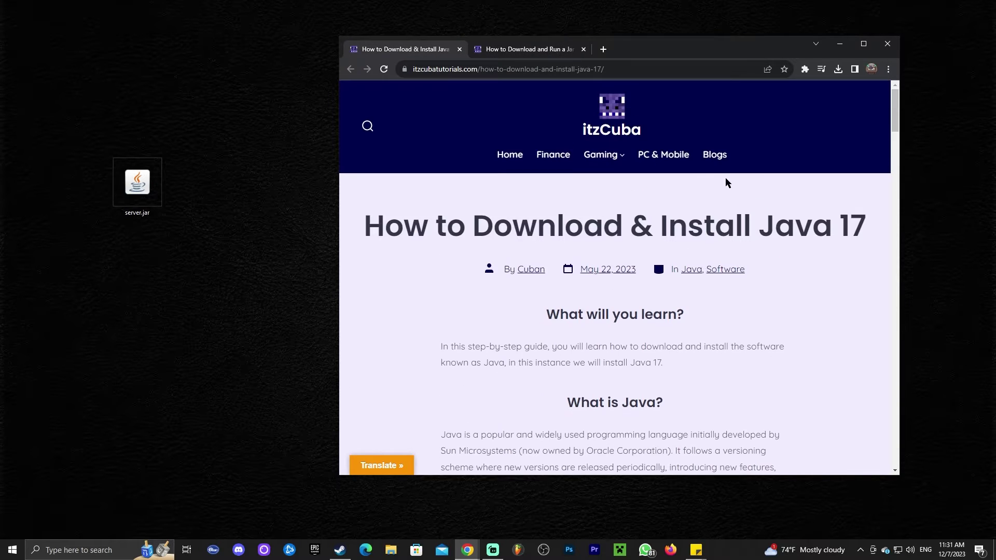
{"action": "left_click", "coordinate": [840, 44]}
- Rename the new desktop folder to 1.20.4, move server.jar into it, and open it
{"action": "left_click_drag", "start_coordinate": [137, 187], "coordinate": [306, 187]}
{"action": "left_click", "coordinate": [413, 280]}
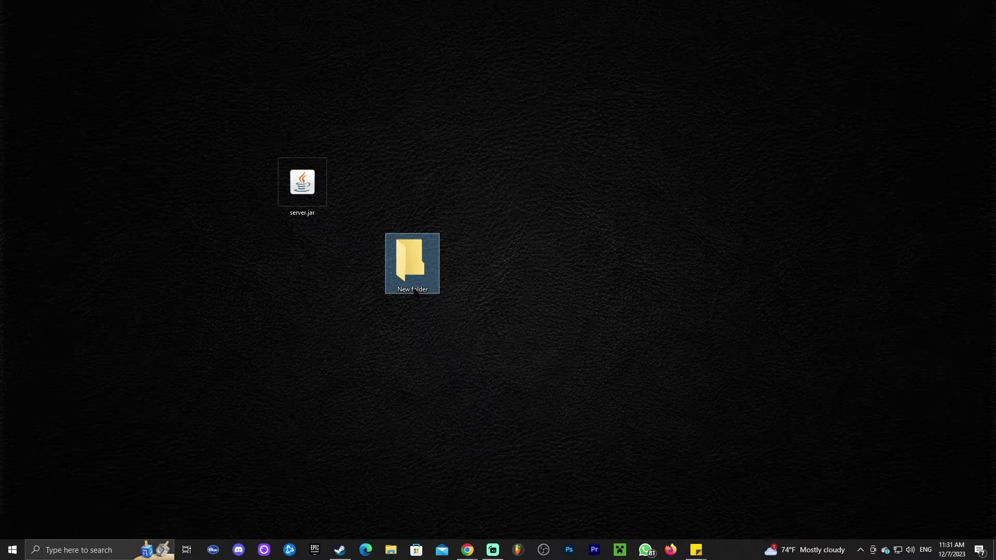
{"action": "left_click", "coordinate": [412, 289]}
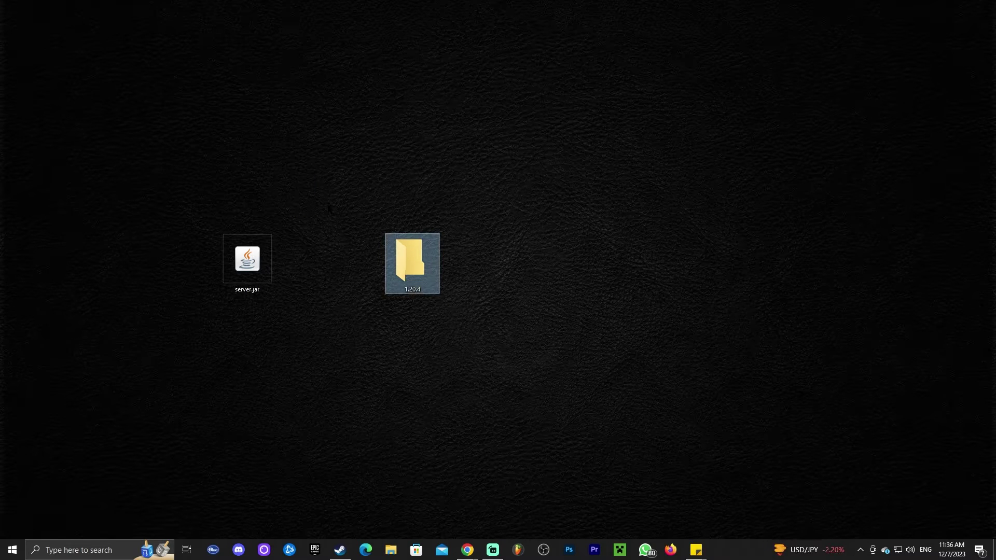
{"action": "left_click", "coordinate": [248, 261]}
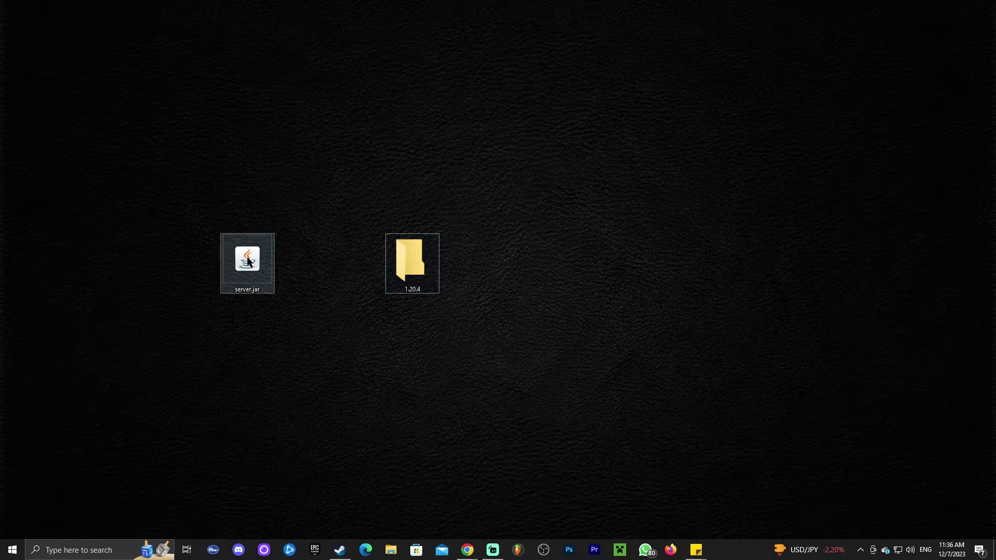
{"action": "left_click_drag", "start_coordinate": [247, 261], "coordinate": [413, 259]}
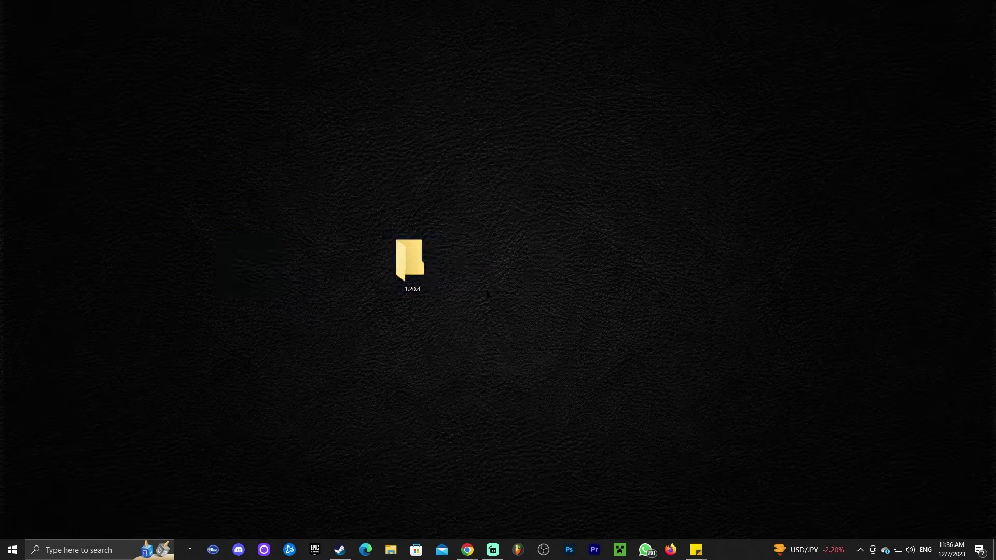
{"action": "double_click", "coordinate": [410, 262]}
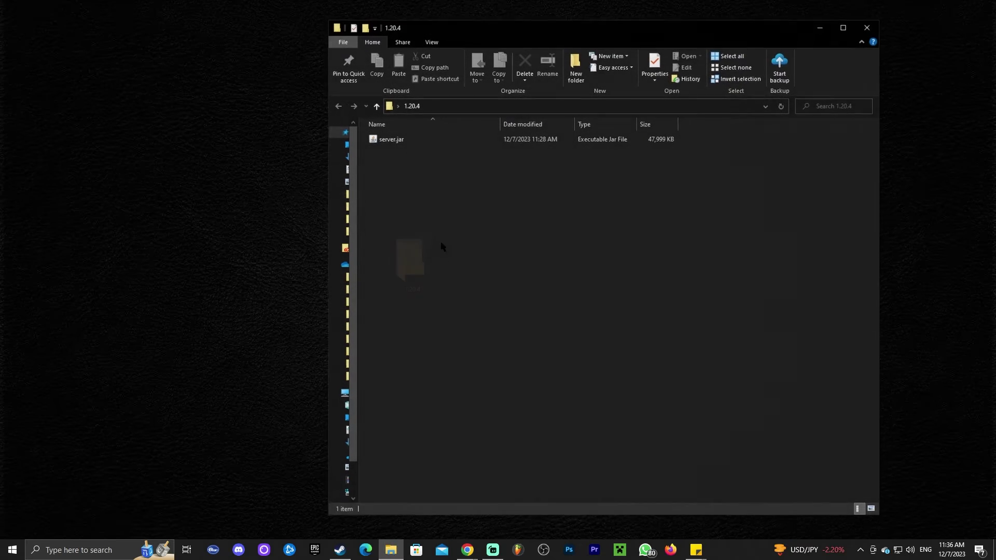
{"action": "left_click", "coordinate": [395, 142]}
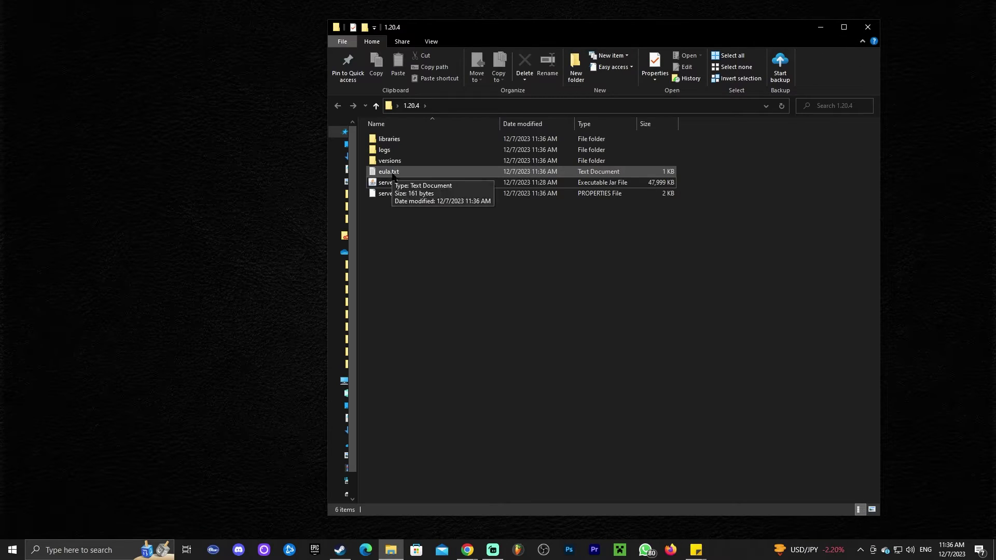
- Change eula=false to eula=true in eula.txt, save the file, and close Notepad
{"action": "double_click", "coordinate": [391, 172]}
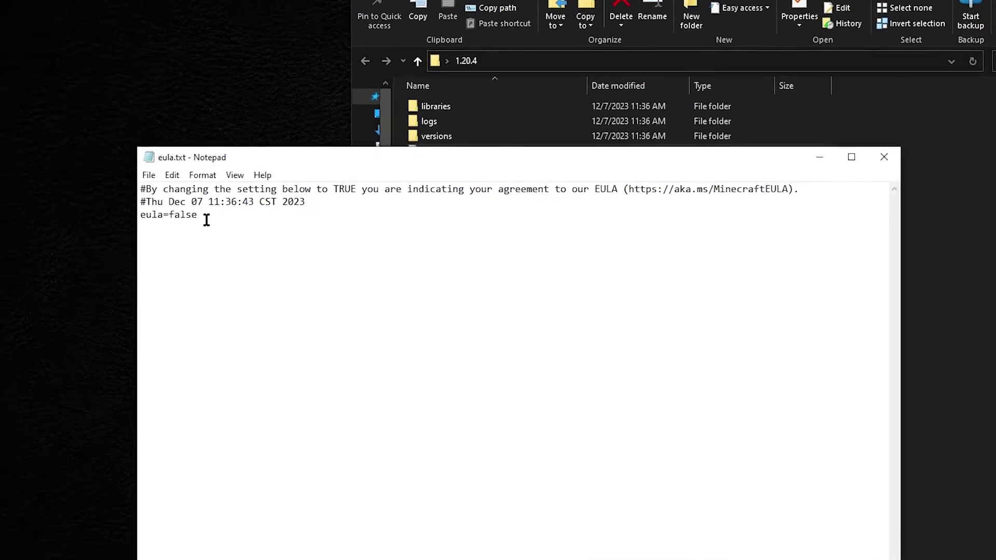
{"action": "left_click_drag", "start_coordinate": [221, 220], "coordinate": [197, 219]}
{"action": "key", "text": "BackSpace"}
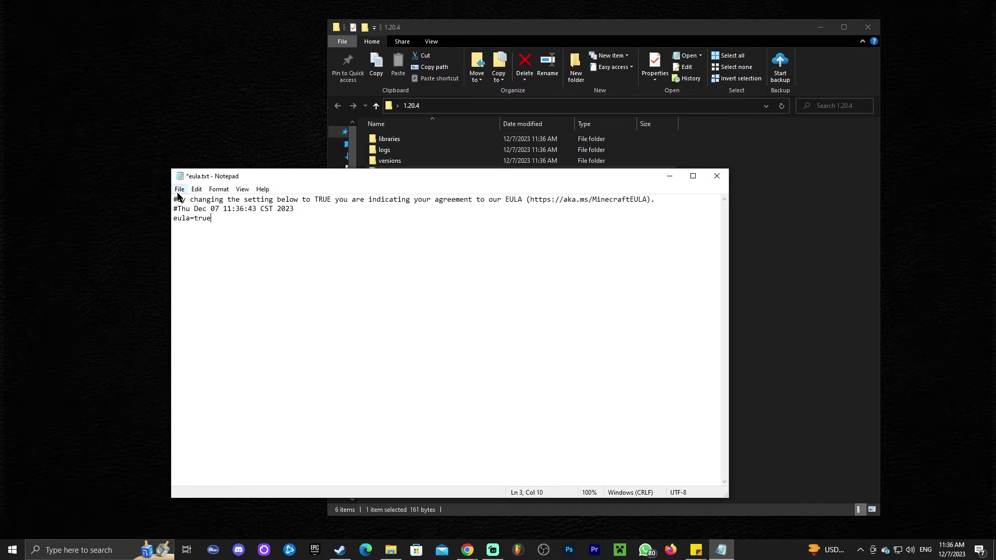
{"action": "left_click", "coordinate": [79, 143]}
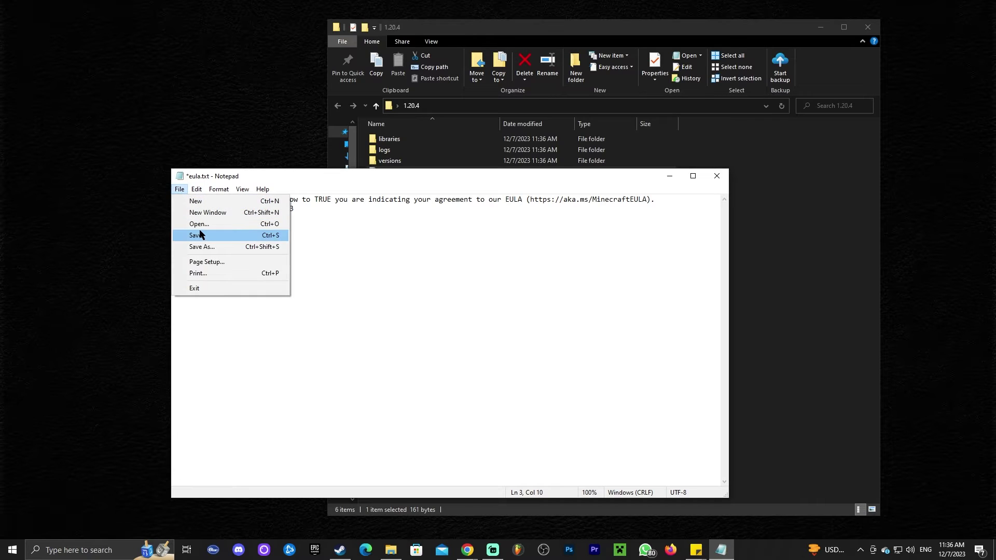
{"action": "left_click", "coordinate": [118, 240]}
{"action": "left_click", "coordinate": [717, 176]}
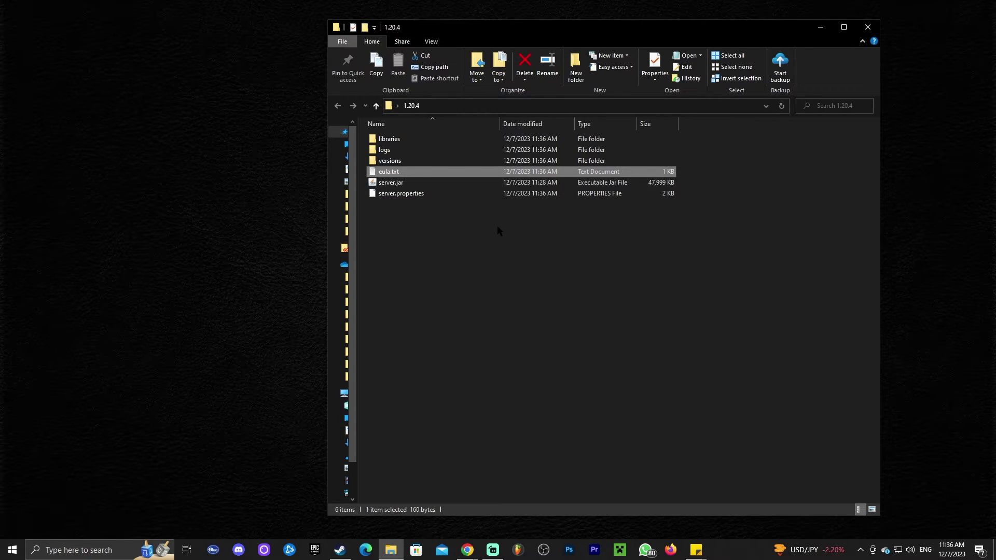
- Launch server.jar, wait for the 'Done' log line, then enter stop to shut it down
{"action": "double_click", "coordinate": [398, 185]}
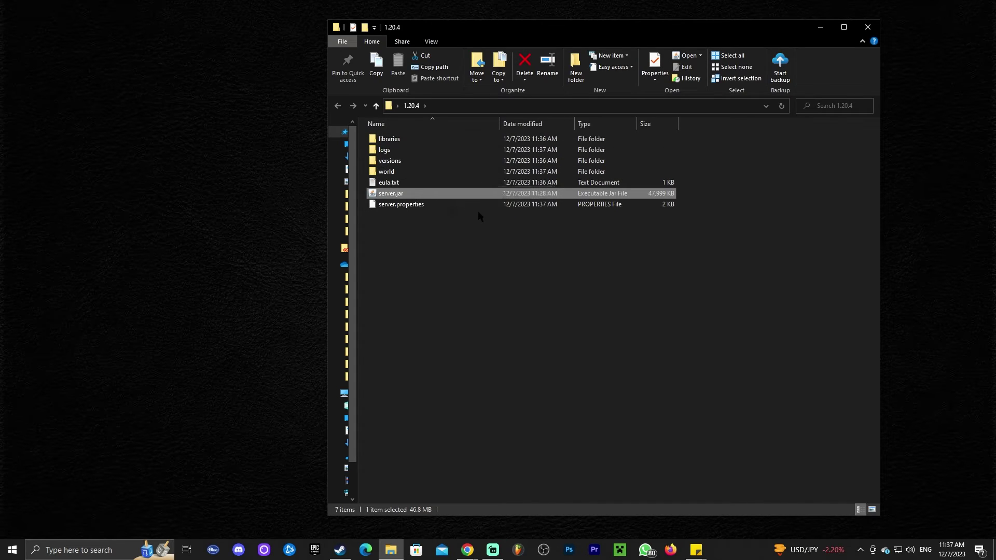
{"action": "left_click_drag", "start_coordinate": [538, 149], "coordinate": [476, 147]}
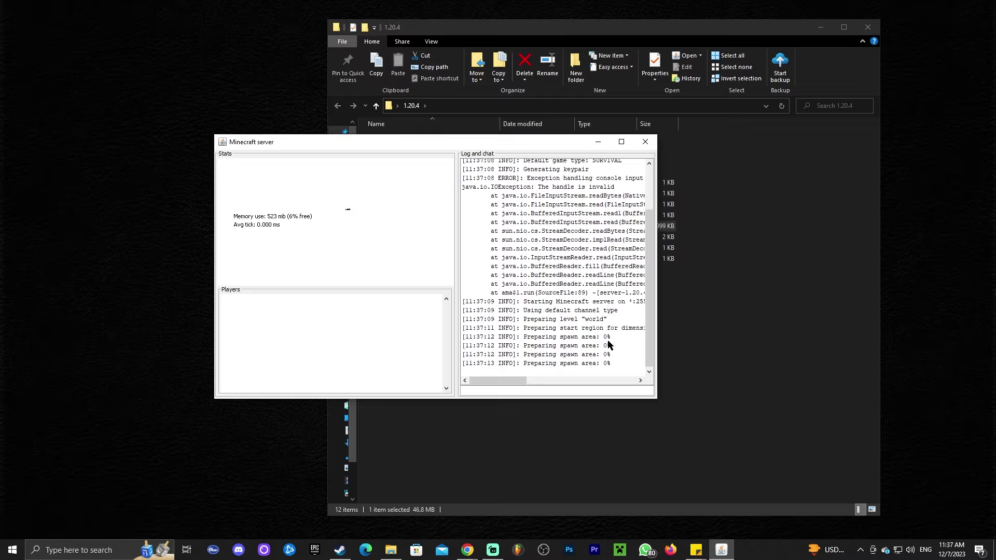
{"action": "left_click_drag", "start_coordinate": [547, 142], "coordinate": [369, 237]}
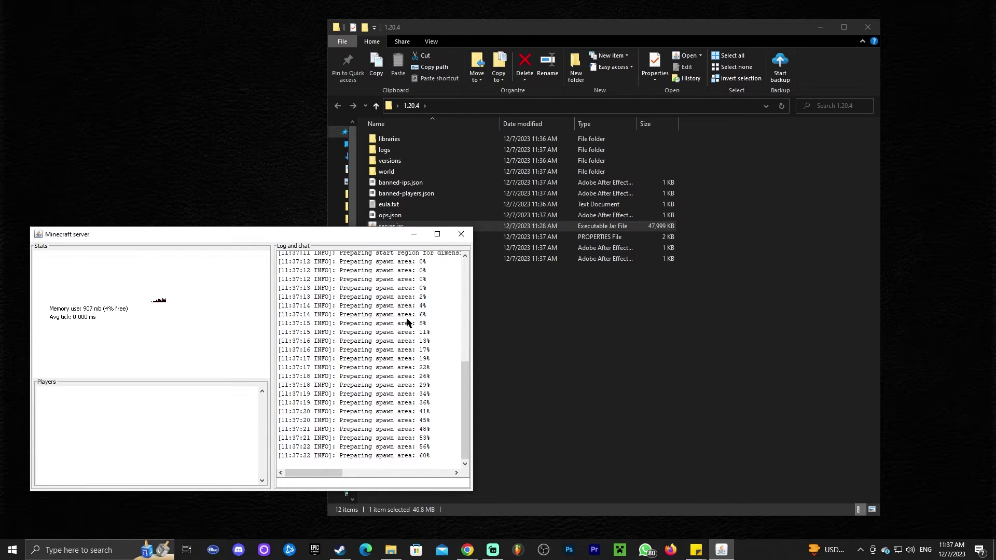
{"action": "left_click_drag", "start_coordinate": [395, 234], "coordinate": [448, 183]}
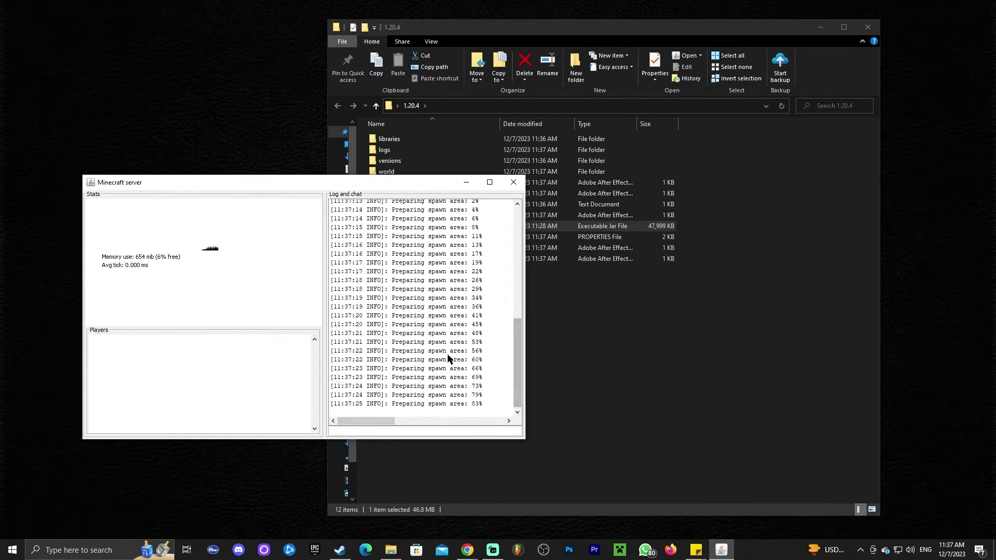
{"action": "left_click", "coordinate": [453, 429]}
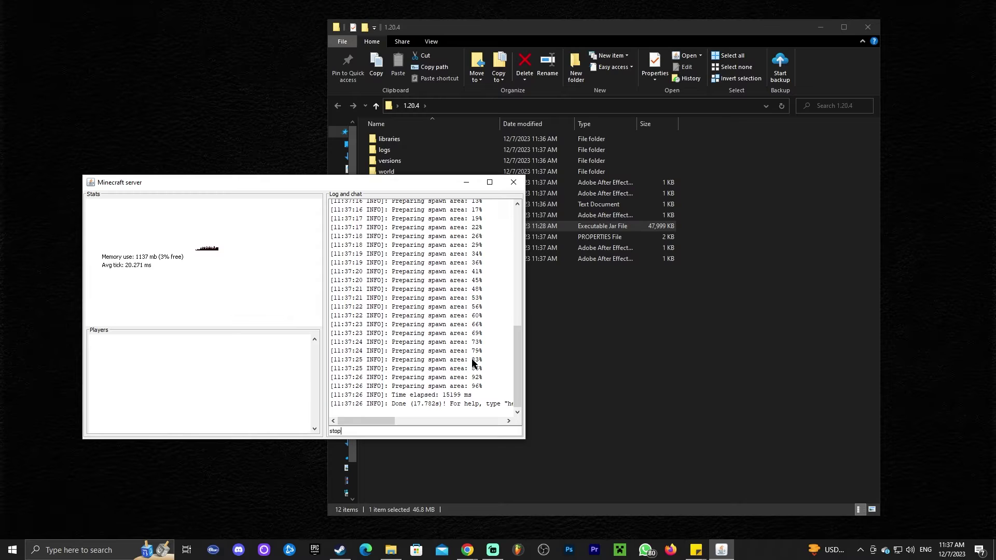
{"action": "type", "text": "stop"}
{"action": "key", "text": "Return"}
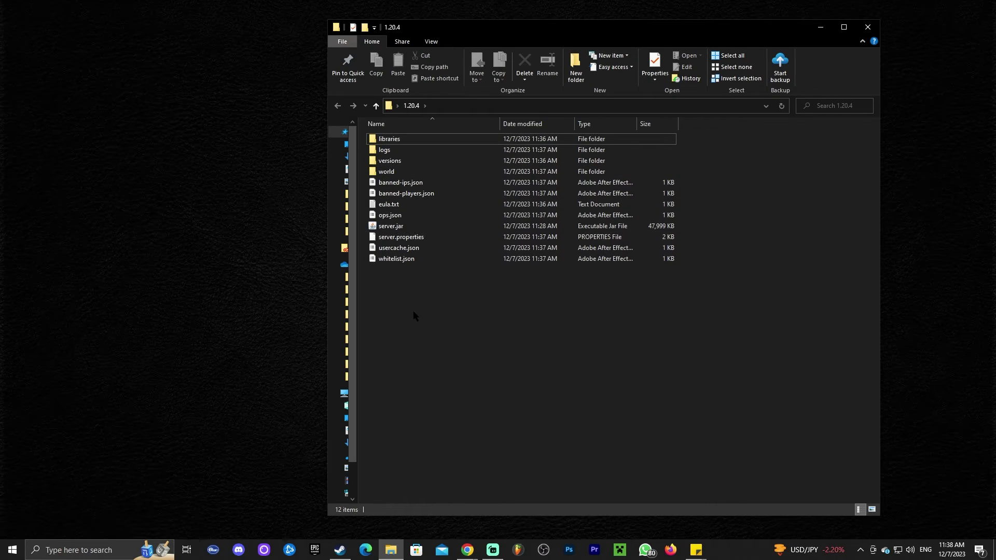
- Add New Text Document.txt to the 1.20.4 folder via New > Text Document and open it in Notepad
{"action": "right_click", "coordinate": [415, 321]}
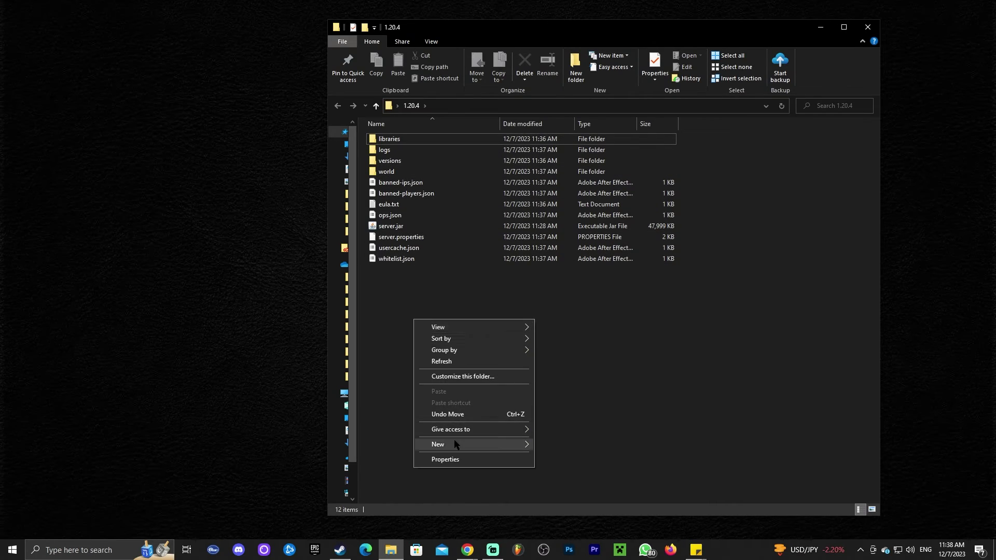
{"action": "mouse_move", "coordinate": [458, 445]}
{"action": "left_click", "coordinate": [571, 420]}
{"action": "key", "text": "Return"}
{"action": "double_click", "coordinate": [452, 215]}
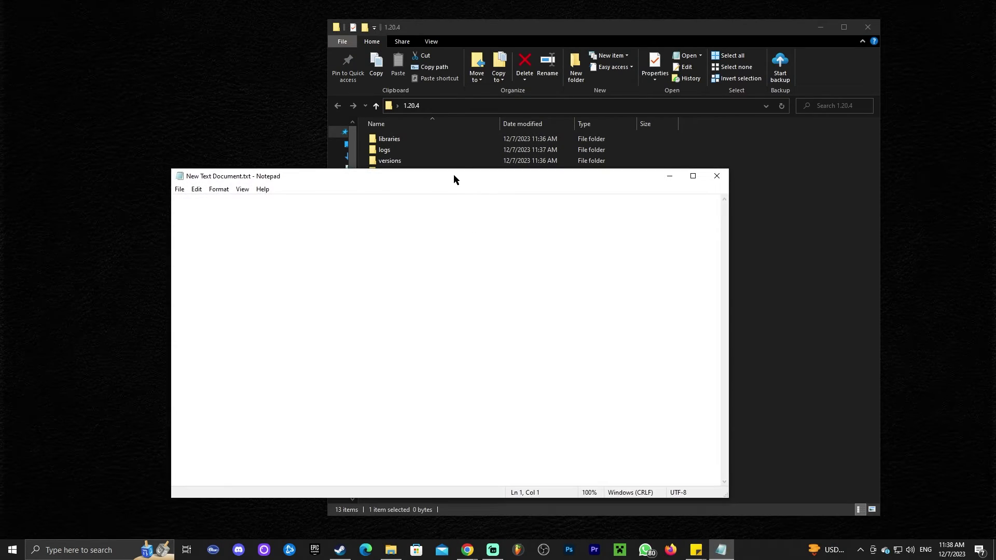
{"action": "left_click_drag", "start_coordinate": [454, 175], "coordinate": [482, 117]}
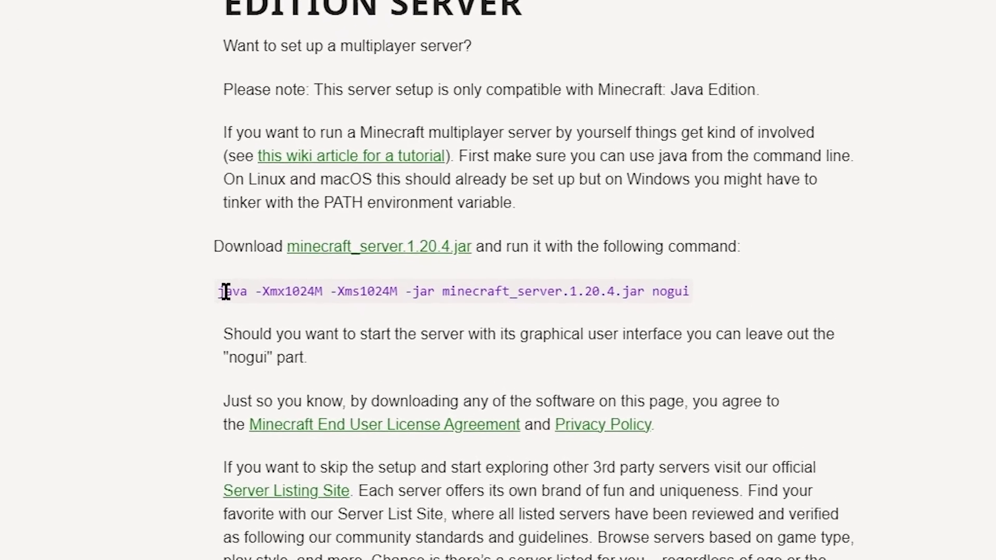
- Copy 'java -Xmx1024M -Xms1024M -jar minecraft_server.1.20.4.jar nogui' from minecraft.net and return to Notepad
{"action": "left_click_drag", "start_coordinate": [161, 281], "coordinate": [754, 284]}
{"action": "key", "text": "ctrl+c"}
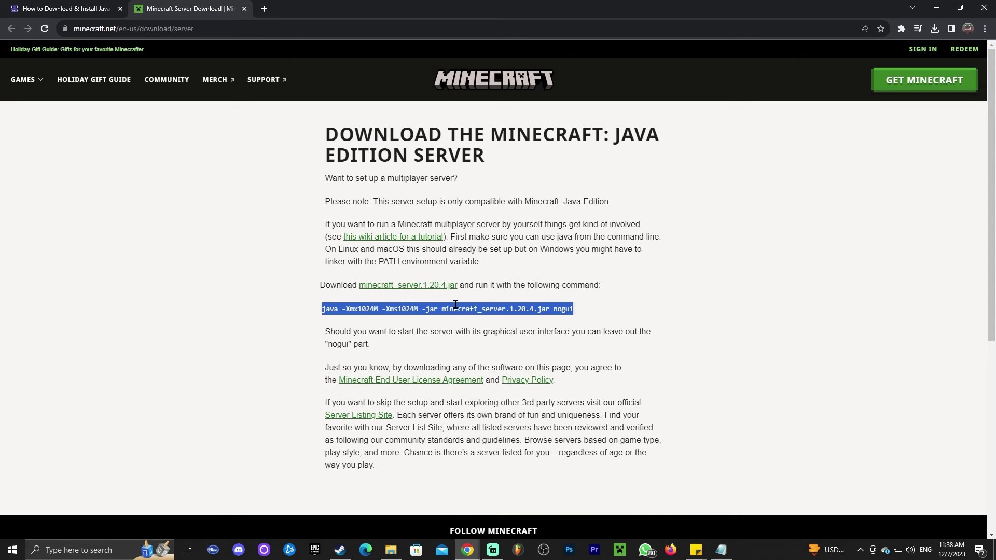
{"action": "right_click", "coordinate": [528, 310]}
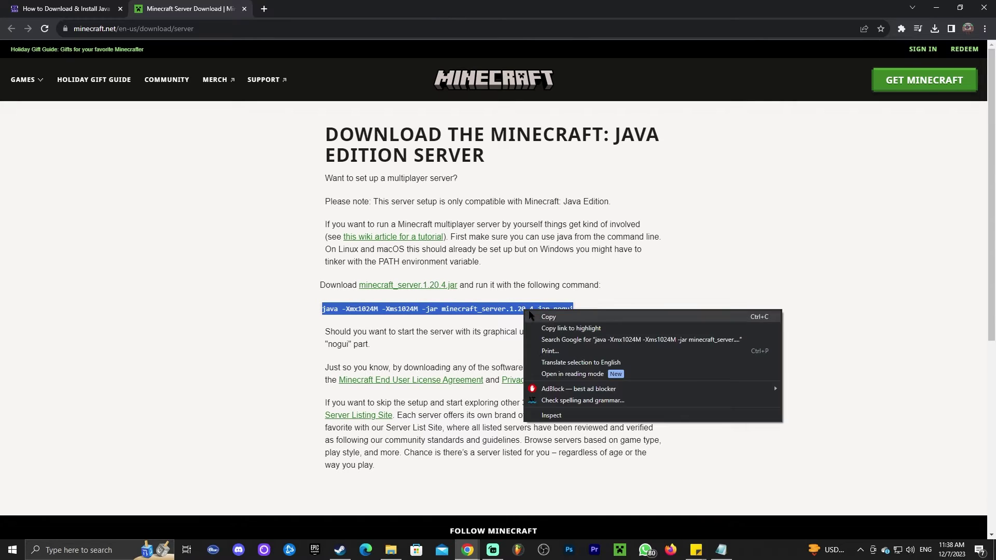
{"action": "left_click", "coordinate": [554, 319]}
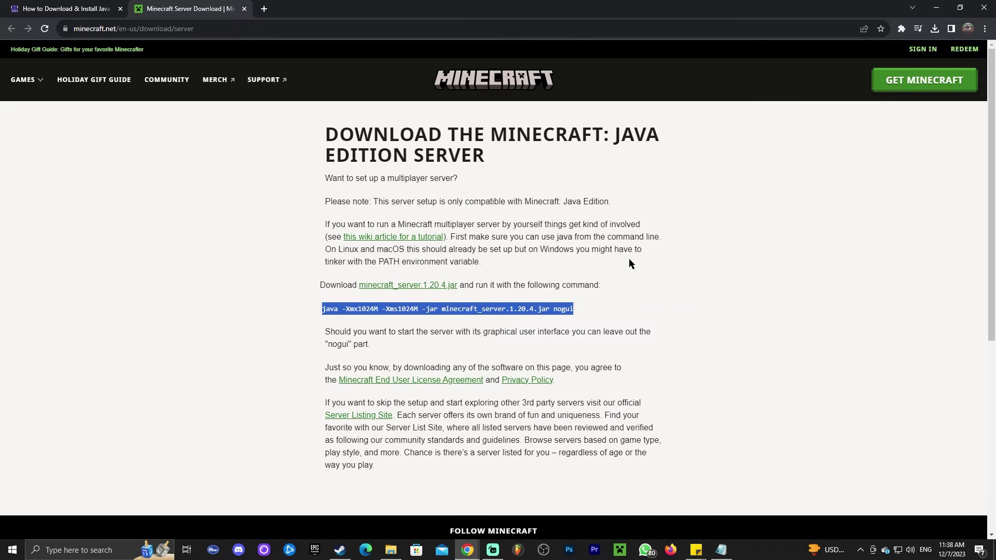
{"action": "left_click", "coordinate": [937, 8]}
{"action": "left_click_drag", "start_coordinate": [423, 110], "coordinate": [532, 291]}
- Paste the command and shorten the jar name from minecraft_server.1.20.4.jar to server.jar
{"action": "key", "text": "ctrl+v"}
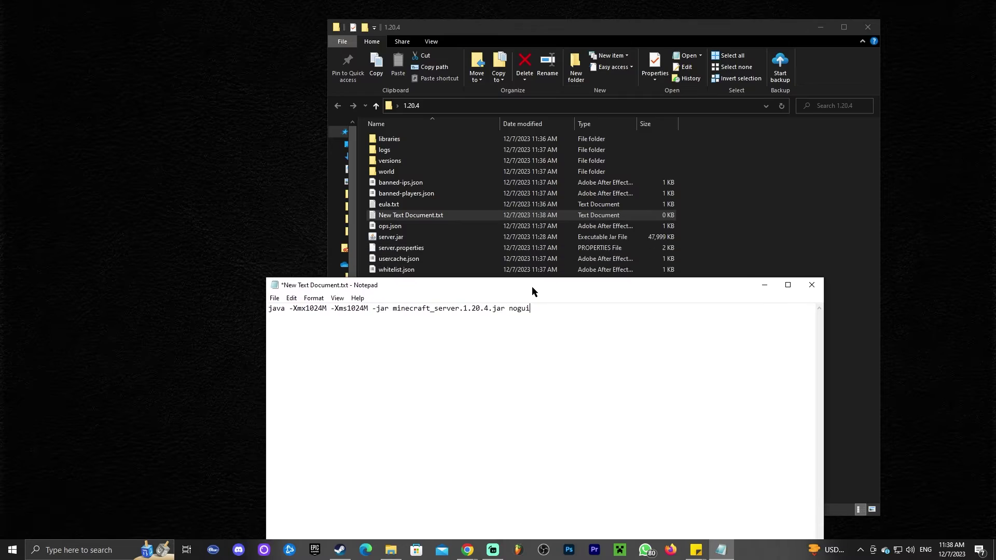
{"action": "left_click_drag", "start_coordinate": [392, 309], "coordinate": [489, 309]}
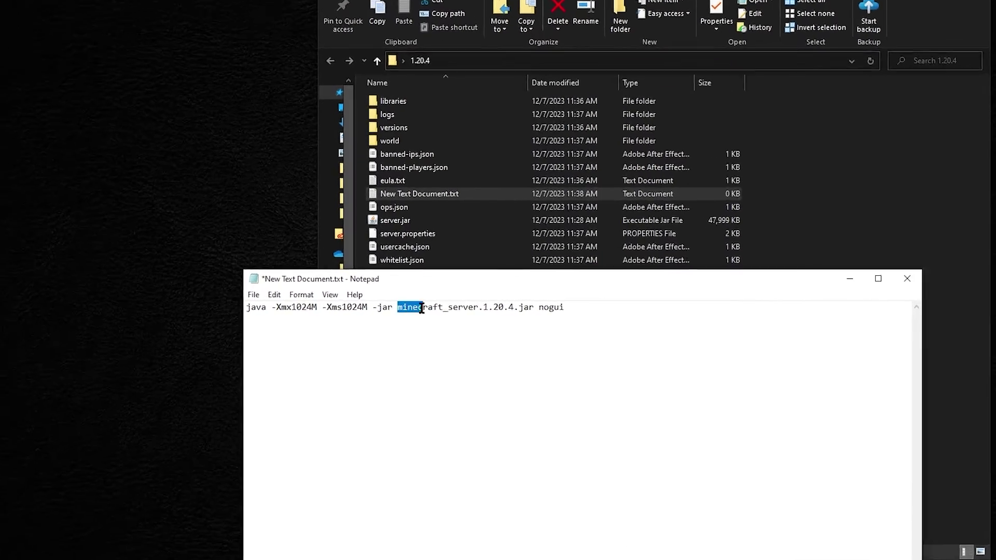
{"action": "left_click_drag", "start_coordinate": [660, 306], "coordinate": [695, 304]}
{"action": "left_click", "coordinate": [517, 303]}
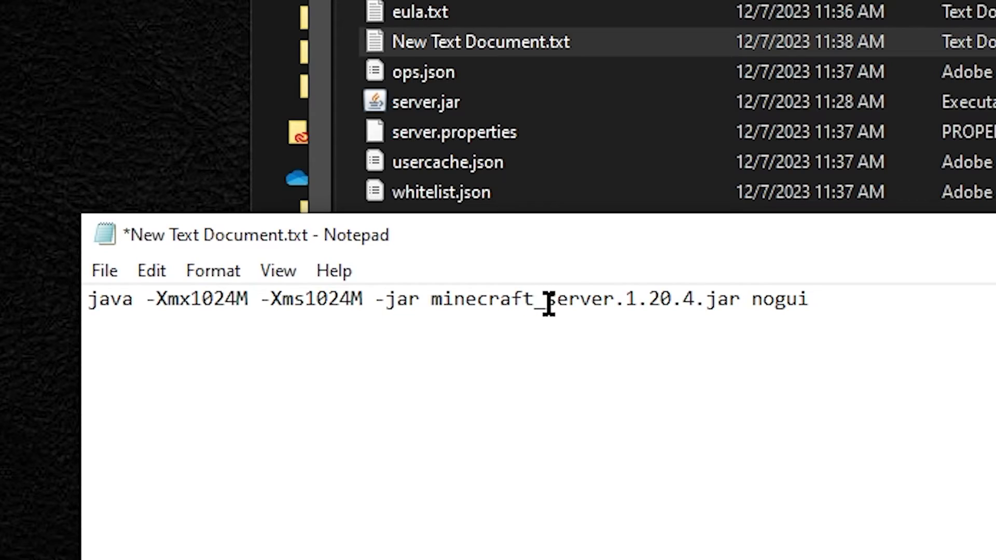
{"action": "left_click_drag", "start_coordinate": [546, 303], "coordinate": [434, 303]}
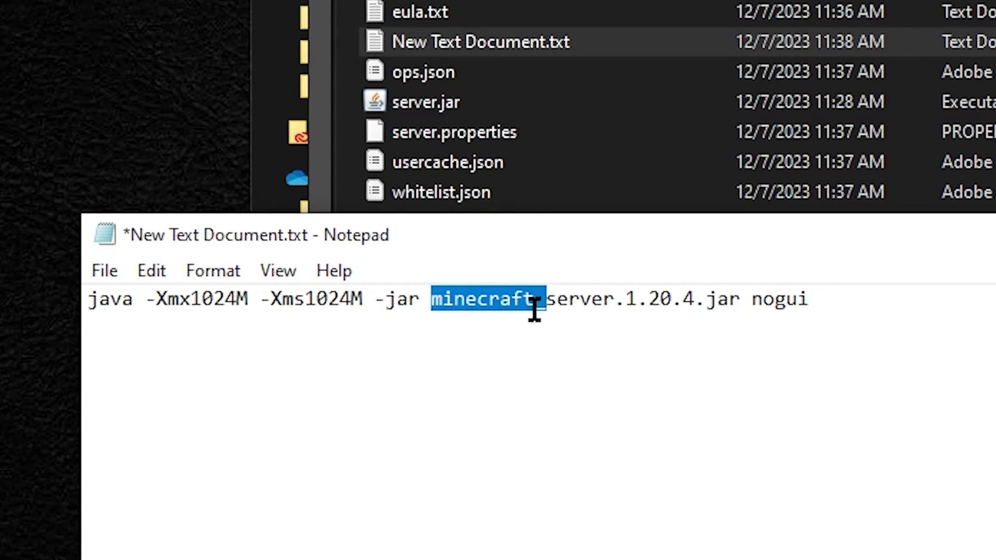
{"action": "key", "text": "BackSpace"}
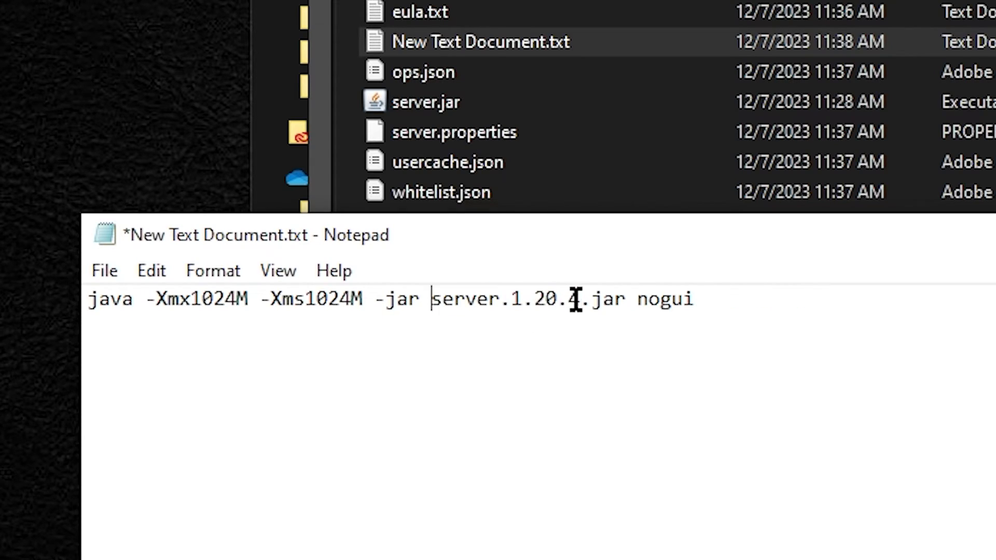
{"action": "left_click_drag", "start_coordinate": [581, 299], "coordinate": [500, 305]}
{"action": "key", "text": "BackSpace"}
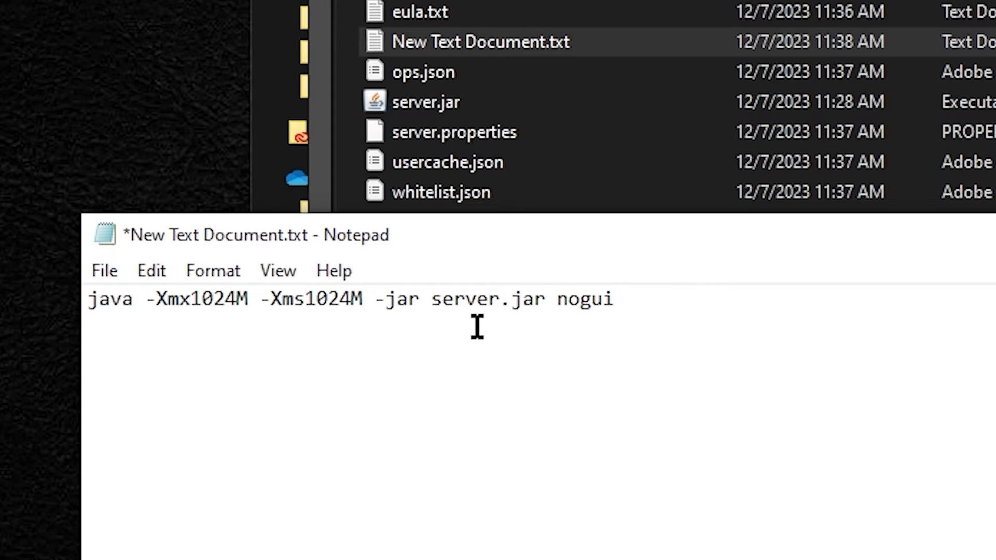
{"action": "left_click_drag", "start_coordinate": [430, 299], "coordinate": [510, 300]}
{"action": "left_click", "coordinate": [471, 304]}
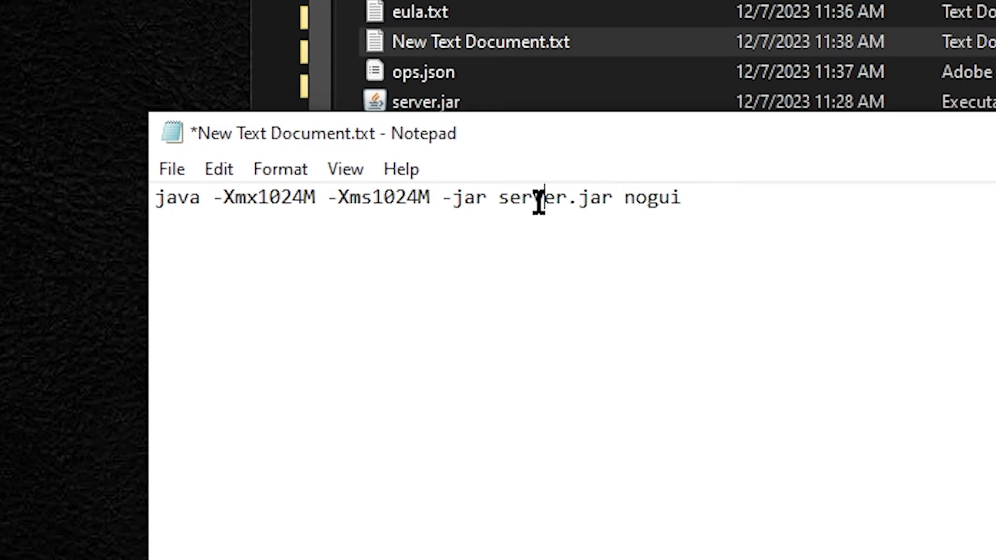
{"action": "left_click_drag", "start_coordinate": [430, 305], "coordinate": [546, 307]}
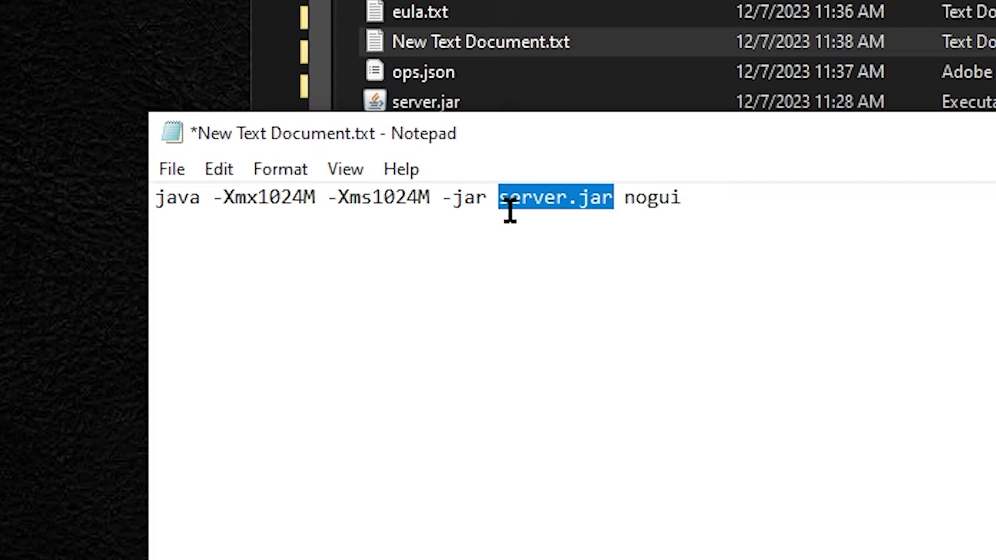
{"action": "left_click", "coordinate": [620, 198]}
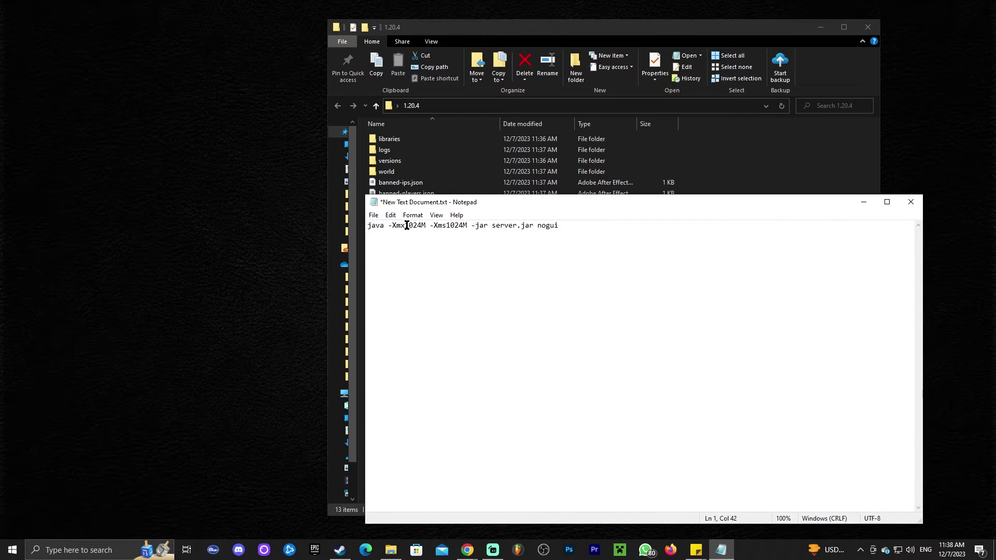
- Raise the maximum memory value after -Xmx from 1024 to 4096
{"action": "left_click_drag", "start_coordinate": [408, 225], "coordinate": [419, 226]}
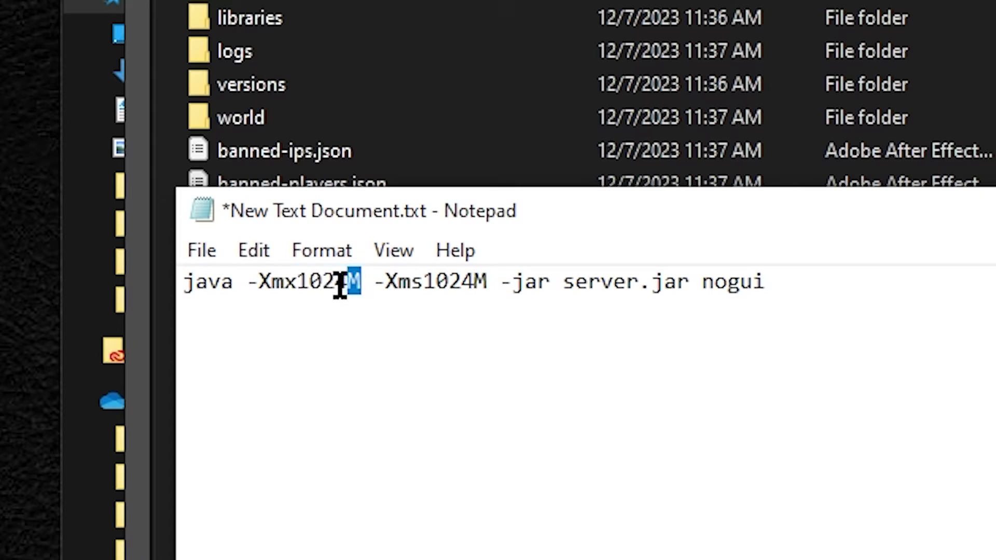
{"action": "left_click_drag", "start_coordinate": [297, 285], "coordinate": [363, 285]}
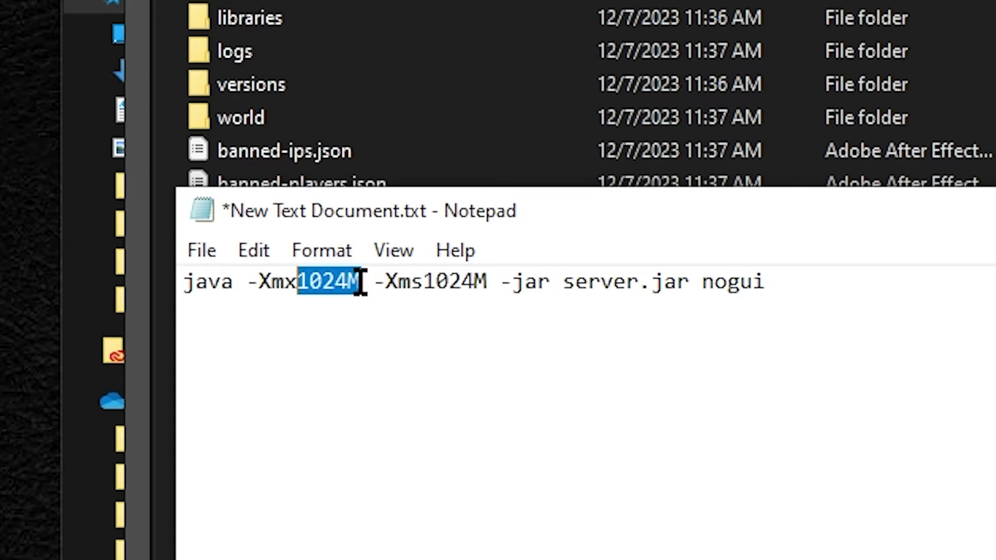
{"action": "left_click", "coordinate": [360, 285]}
{"action": "double_click", "coordinate": [342, 287]}
{"action": "left_click", "coordinate": [324, 287]}
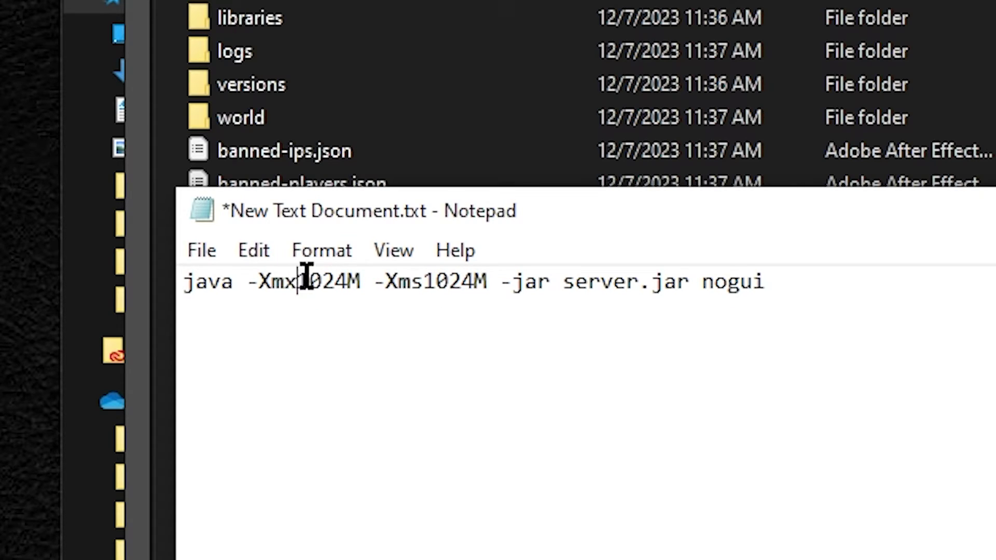
{"action": "left_click_drag", "start_coordinate": [296, 282], "coordinate": [259, 283]}
{"action": "left_click_drag", "start_coordinate": [387, 281], "coordinate": [418, 283]}
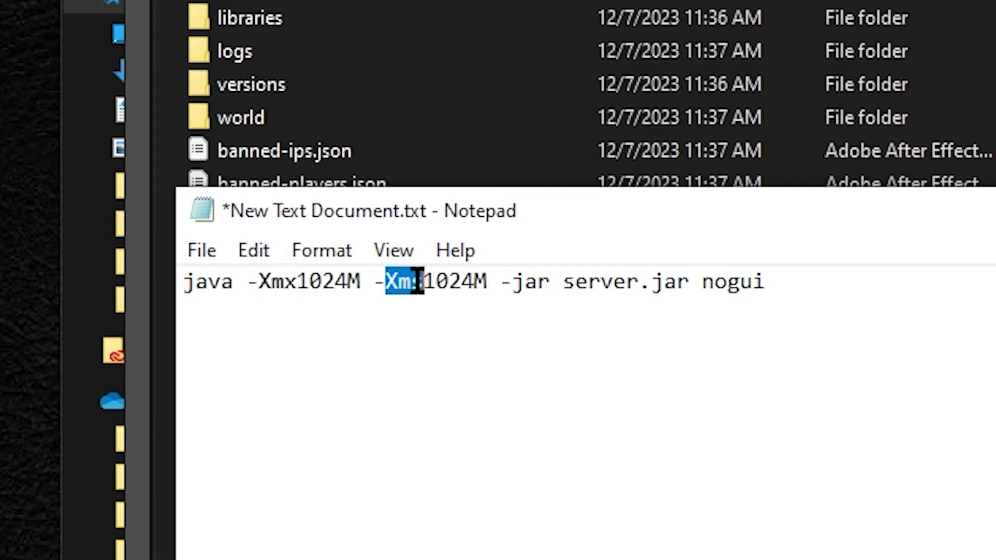
{"action": "left_click", "coordinate": [410, 283]}
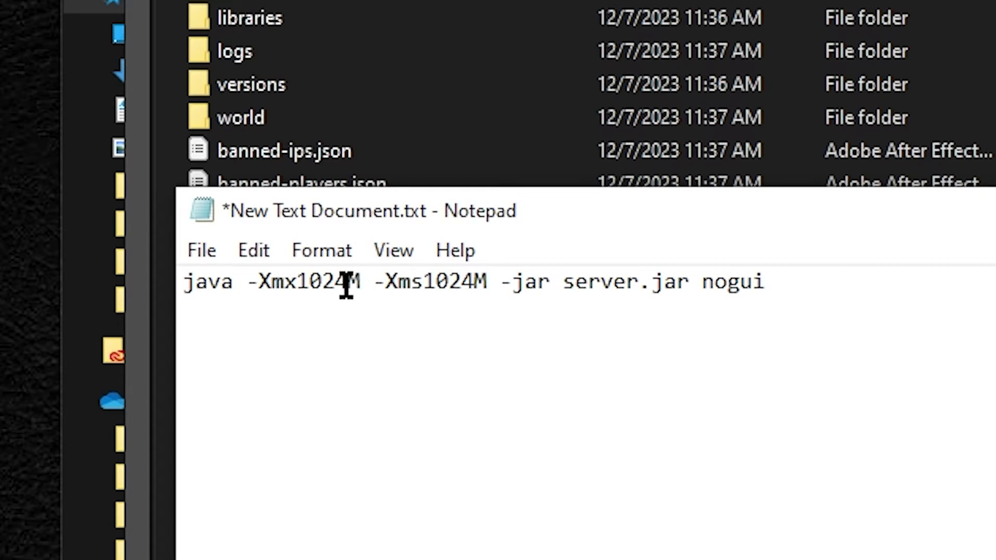
{"action": "left_click_drag", "start_coordinate": [347, 283], "coordinate": [304, 281]}
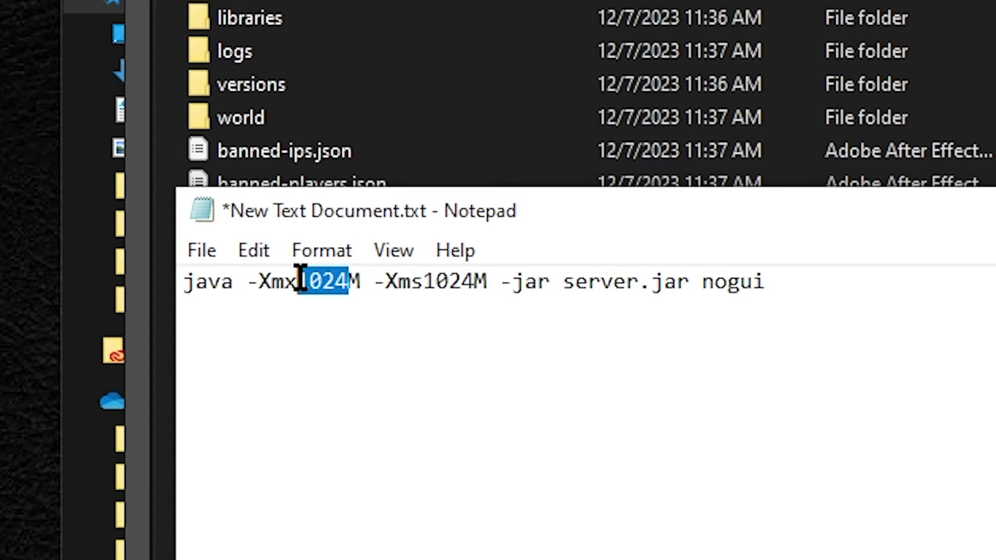
{"action": "key", "text": "shift+Left"}
{"action": "type", "text": "4096"}
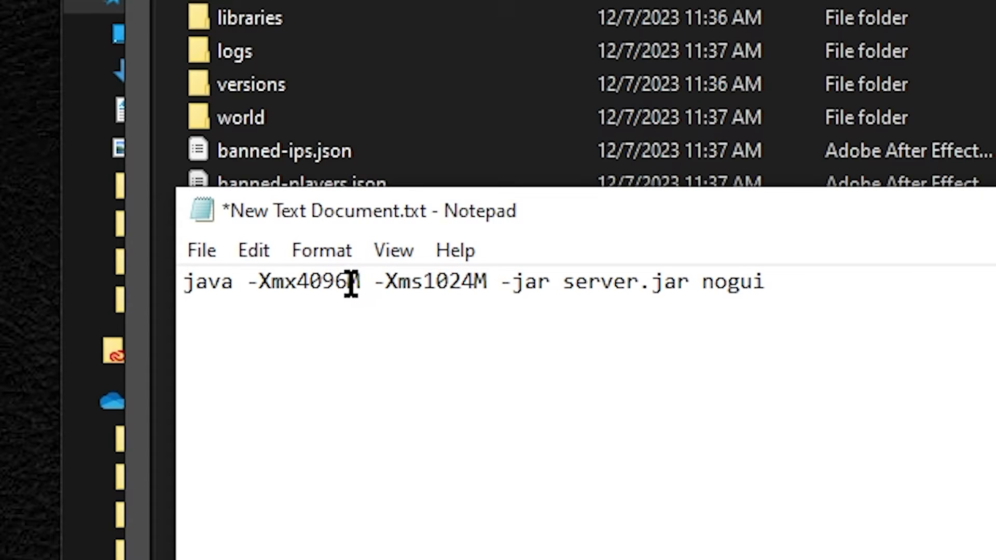
{"action": "left_click_drag", "start_coordinate": [336, 284], "coordinate": [298, 284]}
{"action": "left_click", "coordinate": [324, 285]}
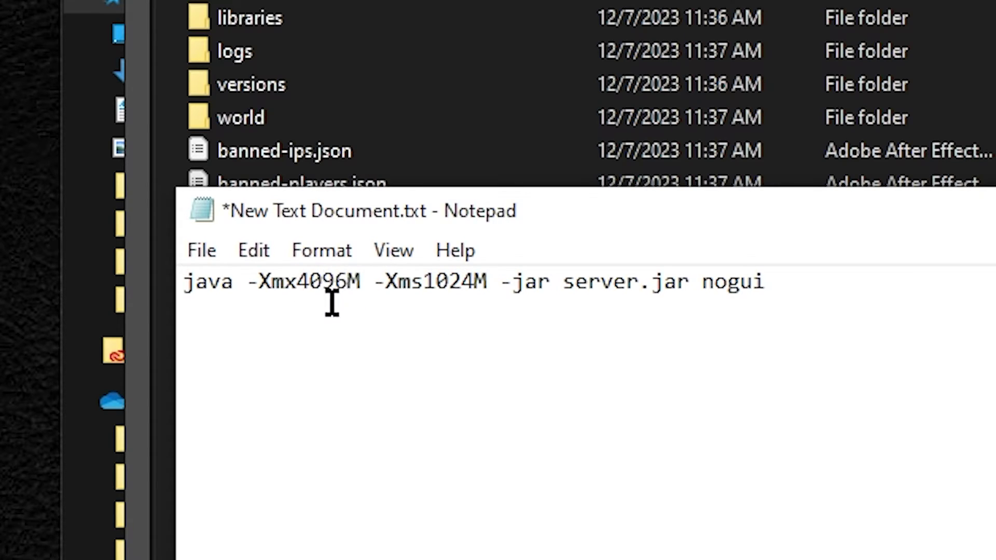
- Review the new 4096 maximum and 1024 minimum memory values in the command
{"action": "left_click", "coordinate": [314, 278]}
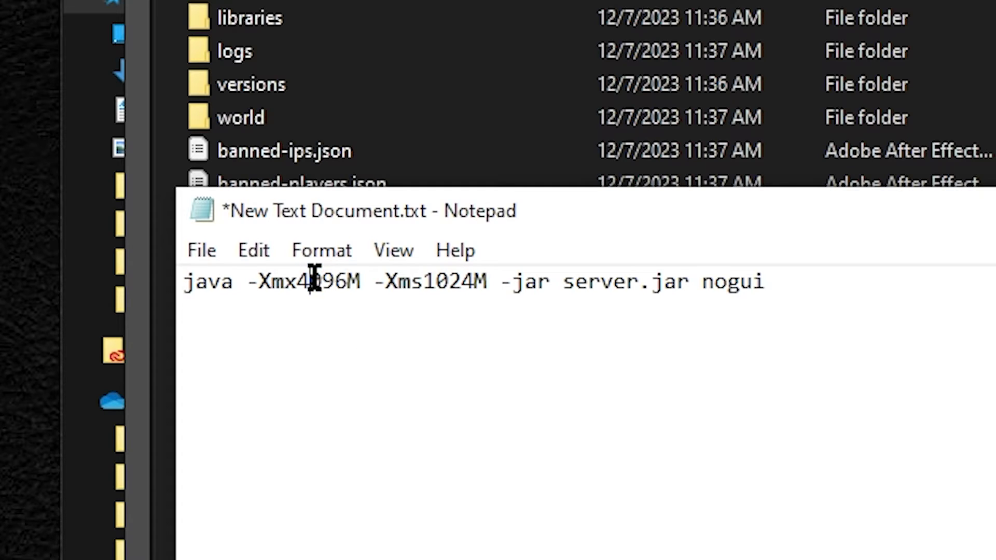
{"action": "left_click_drag", "start_coordinate": [297, 282], "coordinate": [349, 280]}
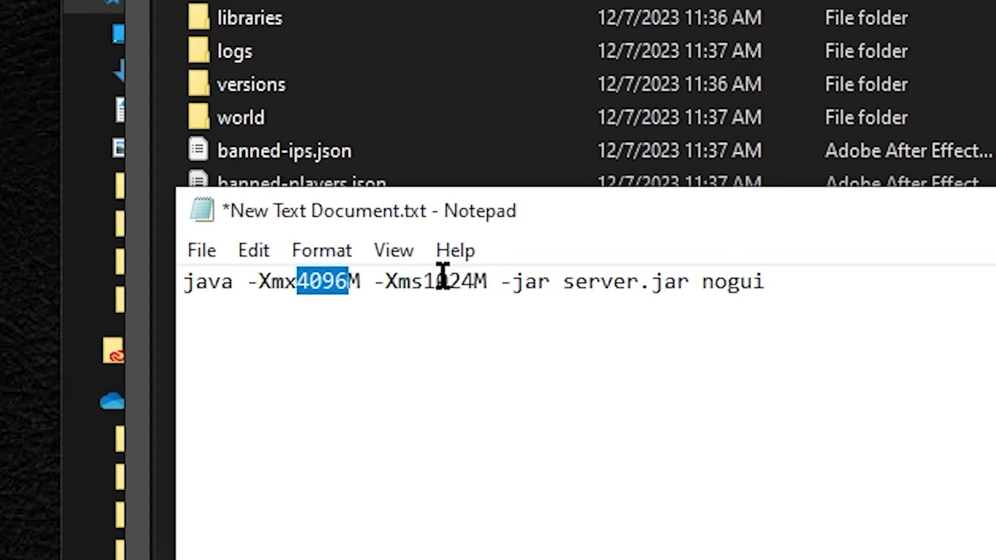
{"action": "left_click", "coordinate": [425, 285]}
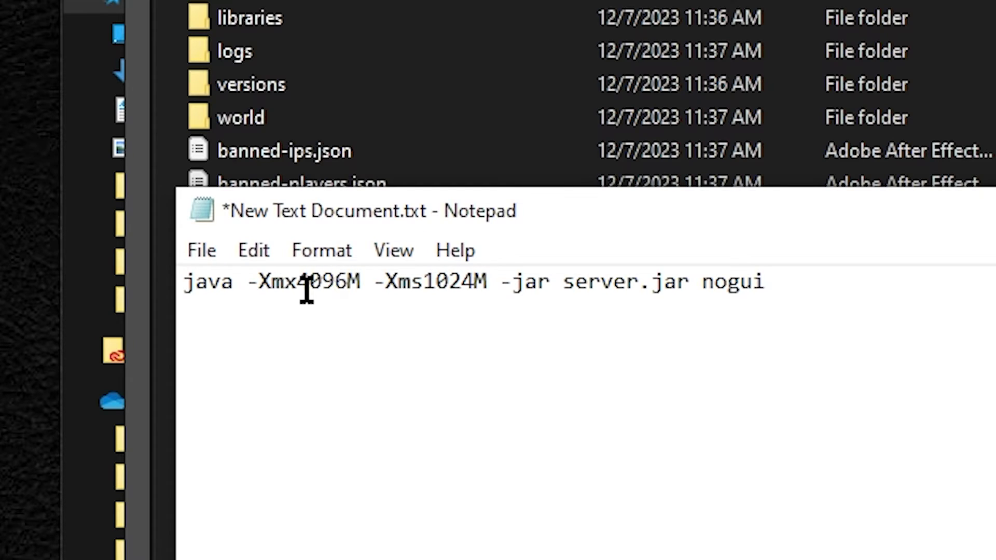
{"action": "left_click_drag", "start_coordinate": [298, 285], "coordinate": [340, 291]}
{"action": "left_click", "coordinate": [335, 288]}
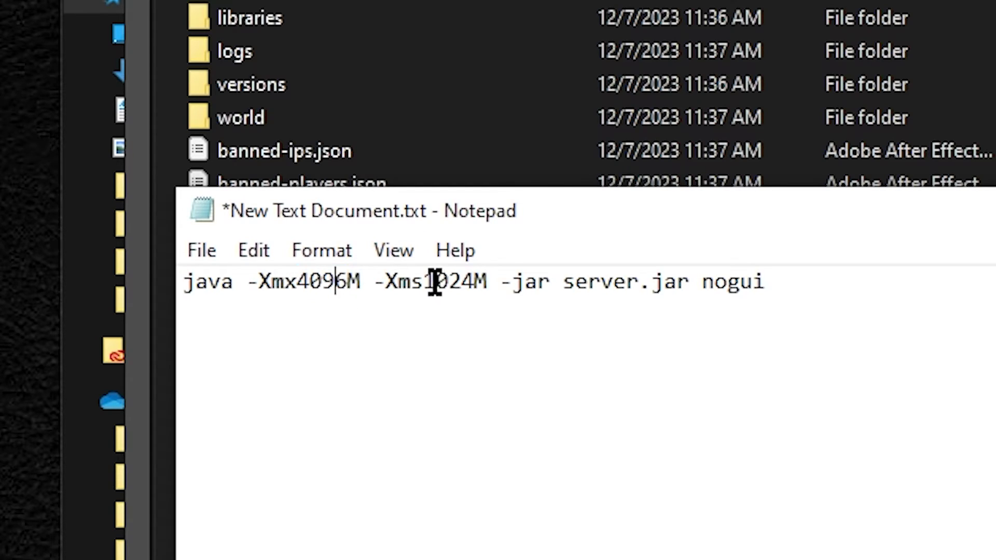
{"action": "left_click_drag", "start_coordinate": [425, 282], "coordinate": [465, 284]}
{"action": "left_click", "coordinate": [466, 285]}
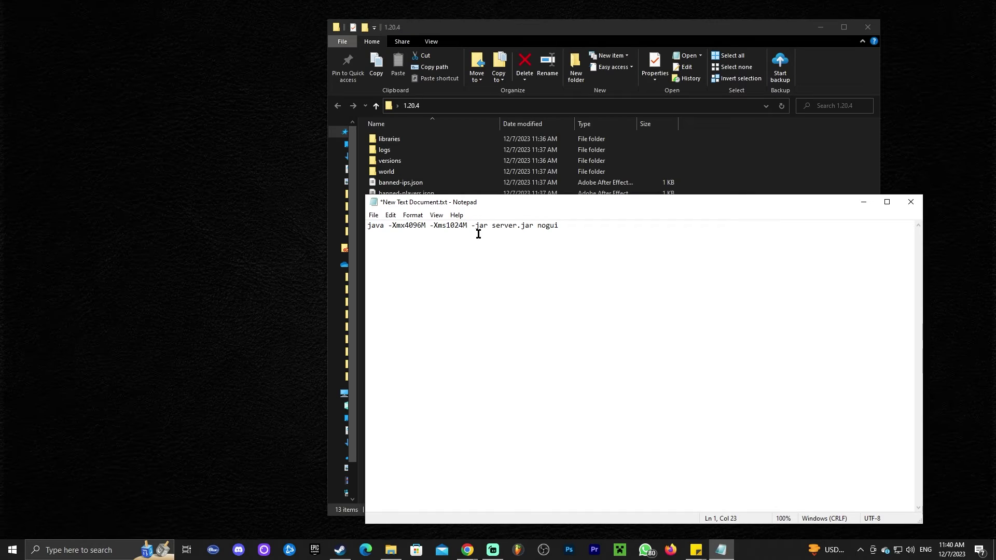
- Save the note as run.bat with the file type set to All Files
{"action": "left_click", "coordinate": [393, 229]}
{"action": "left_click", "coordinate": [374, 215]}
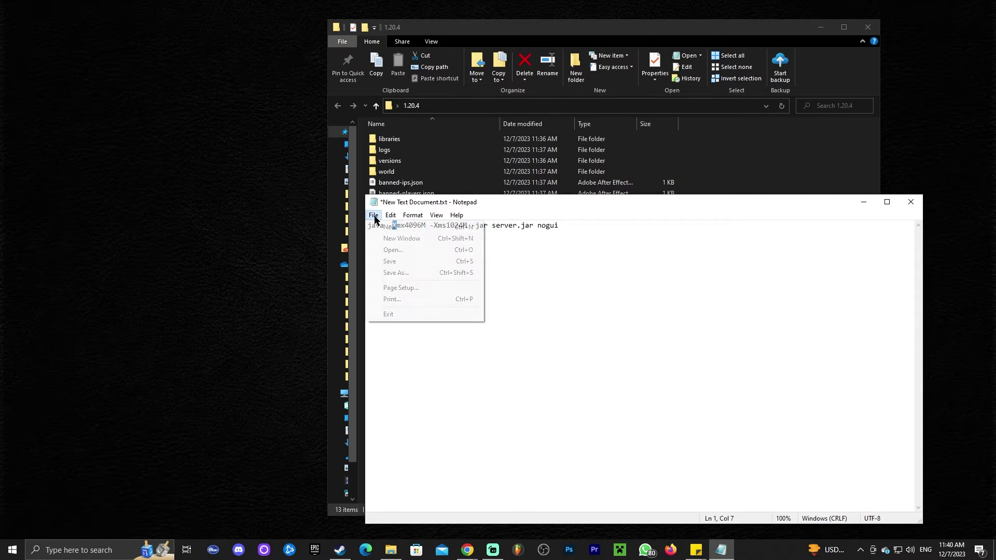
{"action": "left_click", "coordinate": [405, 273]}
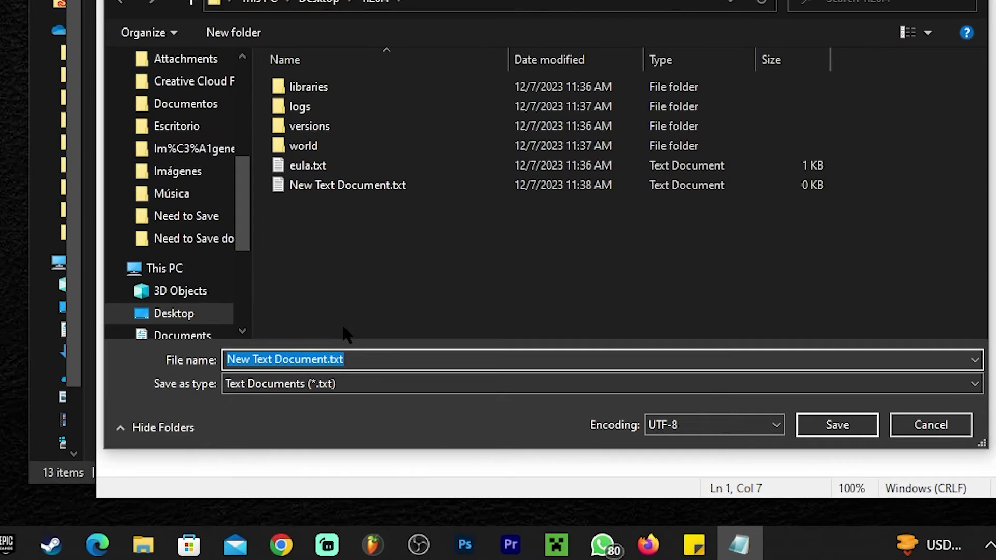
{"action": "type", "text": "run.bat"}
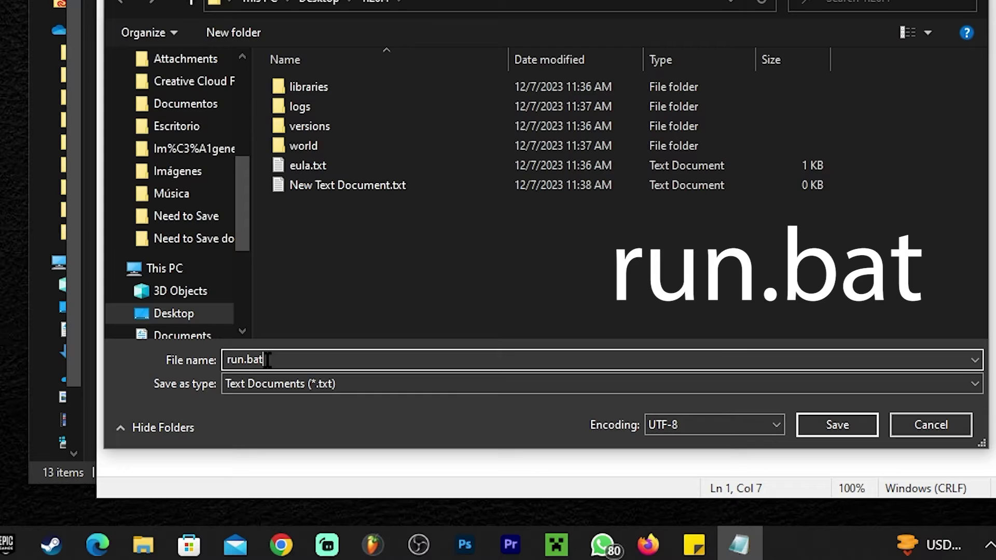
{"action": "left_click_drag", "start_coordinate": [268, 360], "coordinate": [214, 364]}
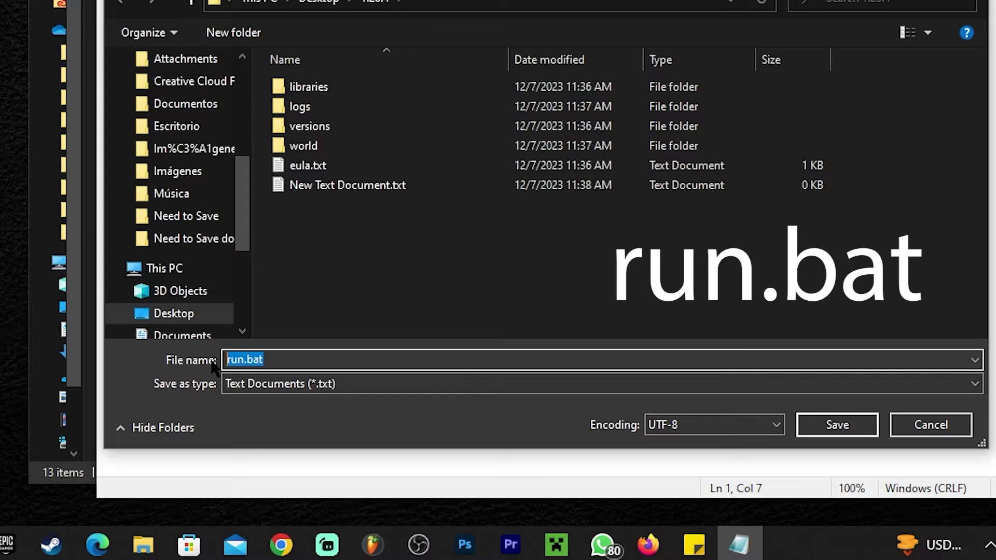
{"action": "left_click", "coordinate": [235, 362]}
{"action": "left_click", "coordinate": [343, 384]}
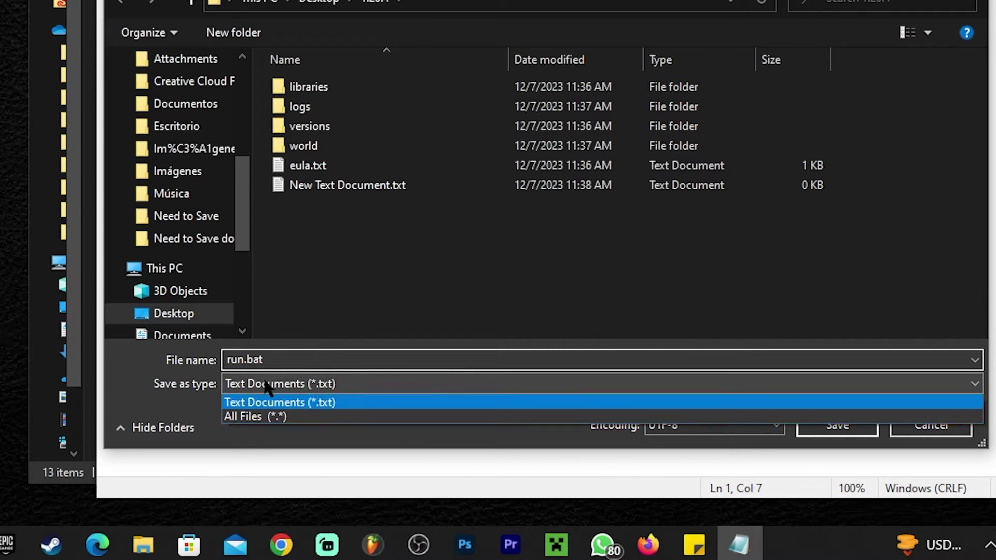
{"action": "left_click", "coordinate": [266, 417]}
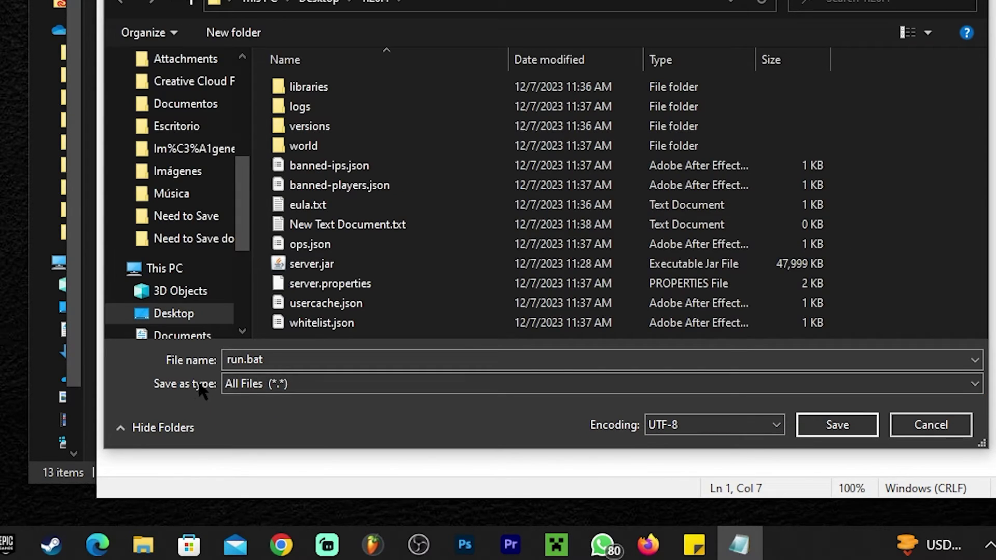
{"action": "left_click", "coordinate": [854, 432]}
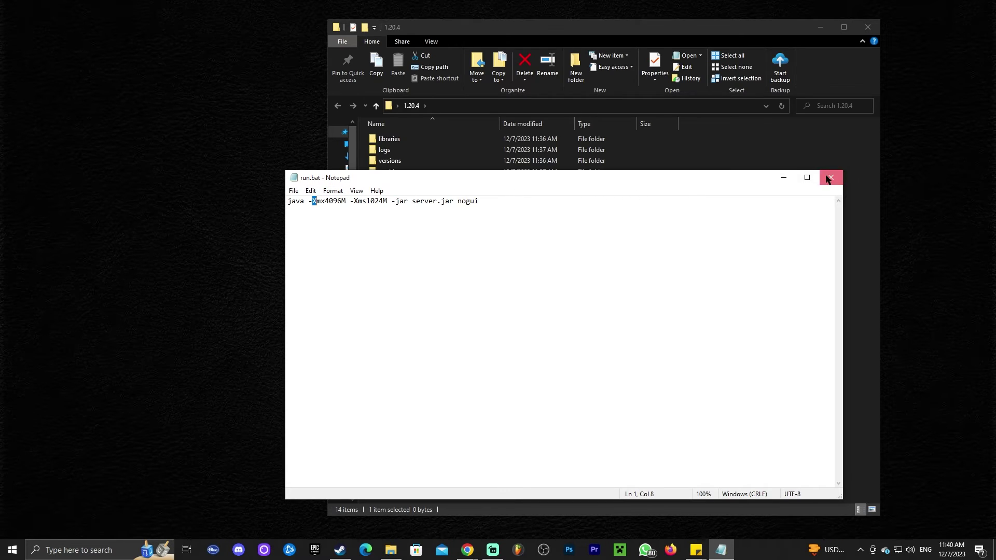
- Close Notepad, start the server from run.bat, and move its console over the file list
{"action": "left_click", "coordinate": [828, 179]}
{"action": "left_click", "coordinate": [421, 237]}
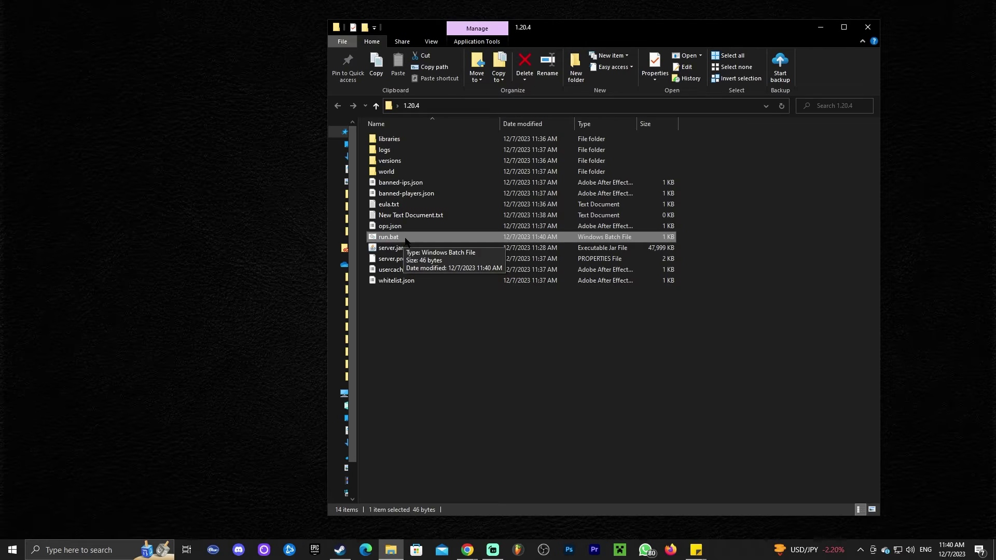
{"action": "double_click", "coordinate": [405, 239]}
{"action": "left_click_drag", "start_coordinate": [406, 76], "coordinate": [608, 196]}
{"action": "left_click_drag", "start_coordinate": [507, 202], "coordinate": [475, 198]}
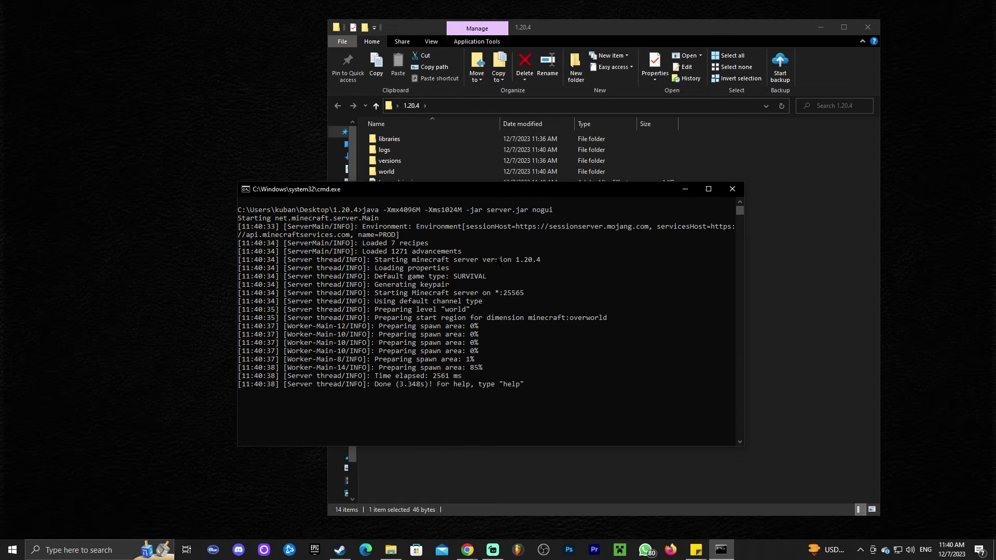
{"action": "left_click_drag", "start_coordinate": [395, 189], "coordinate": [317, 306]}
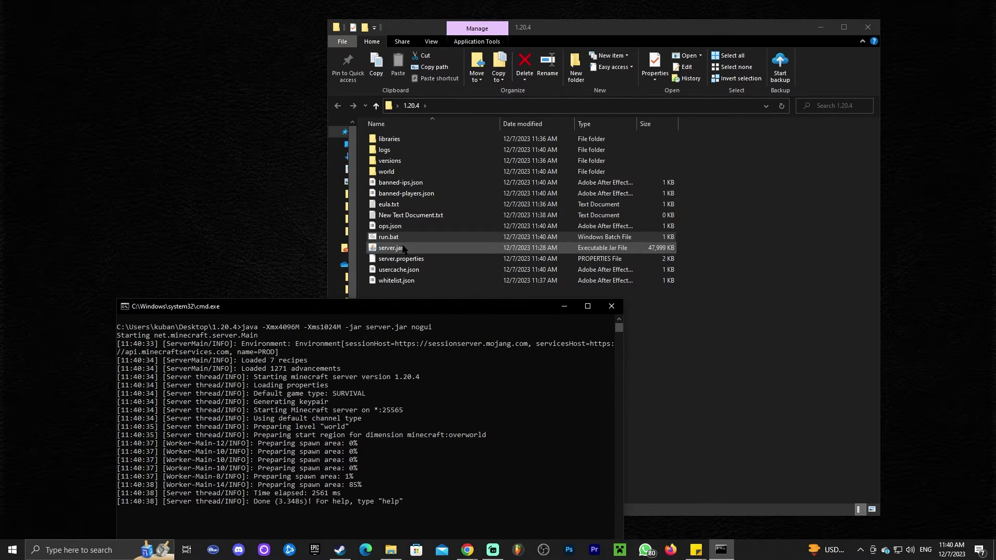
{"action": "left_click_drag", "start_coordinate": [418, 307], "coordinate": [449, 182]}
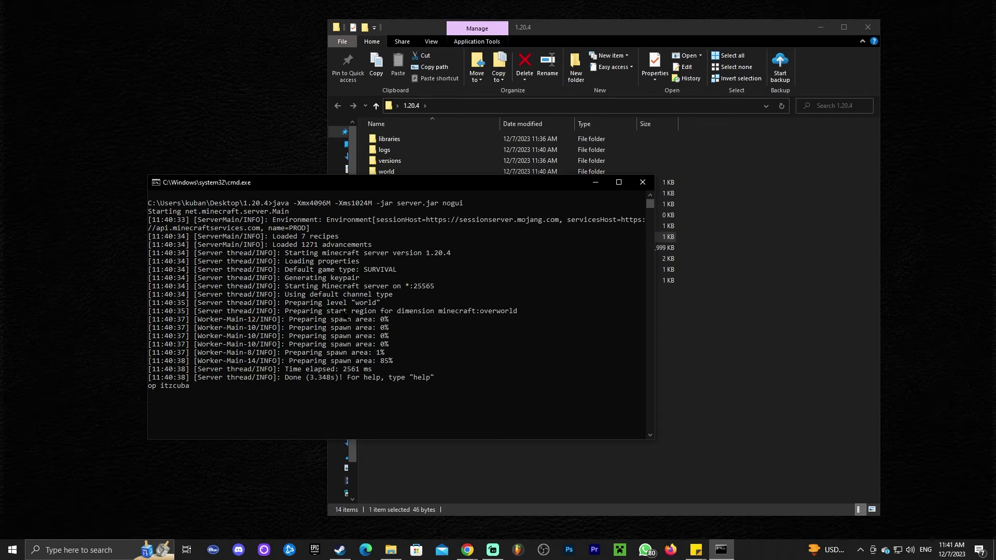
- Submit the op command to make the player a server operator
{"action": "key", "text": "Return"}
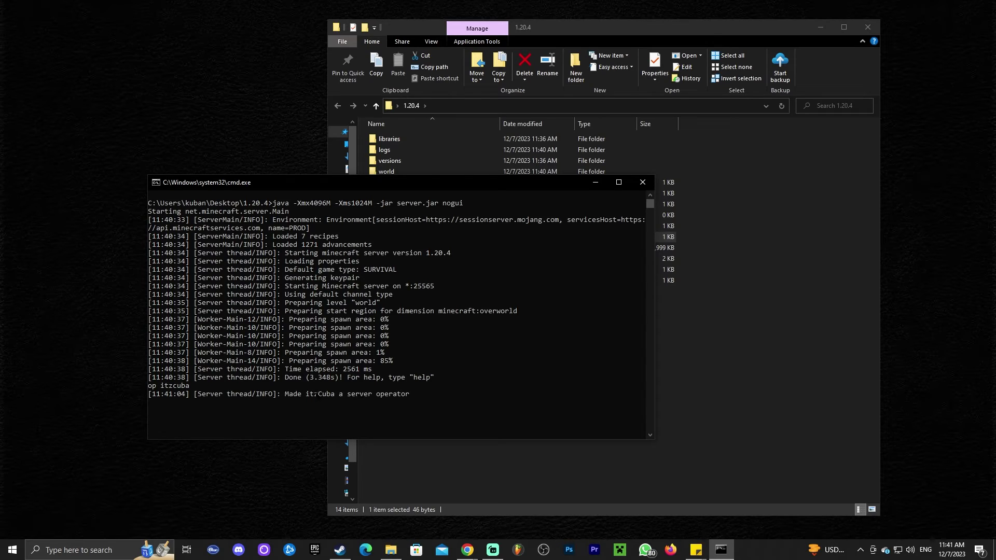
{"action": "left_click_drag", "start_coordinate": [287, 395], "coordinate": [408, 395]}
{"action": "left_click", "coordinate": [407, 396]}
{"action": "left_click", "coordinate": [374, 398]}
{"action": "left_click_drag", "start_coordinate": [363, 183], "coordinate": [314, 188]}
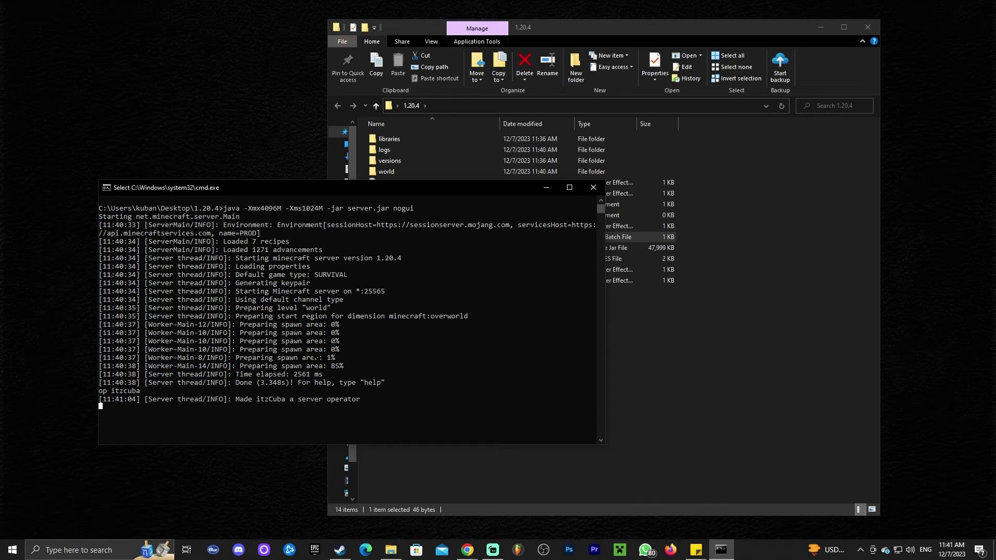
{"action": "left_click_drag", "start_coordinate": [262, 188], "coordinate": [221, 175]}
- Shut the server down with the stop command and move the 1.20.4 folder window aside
{"action": "type", "text": "st"}
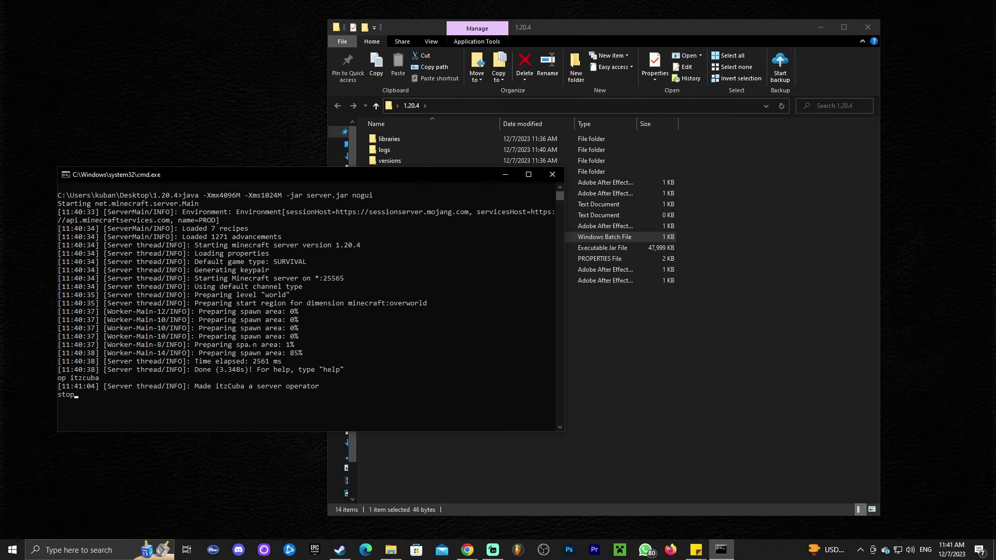
{"action": "type", "text": "op"}
{"action": "key", "text": "Return"}
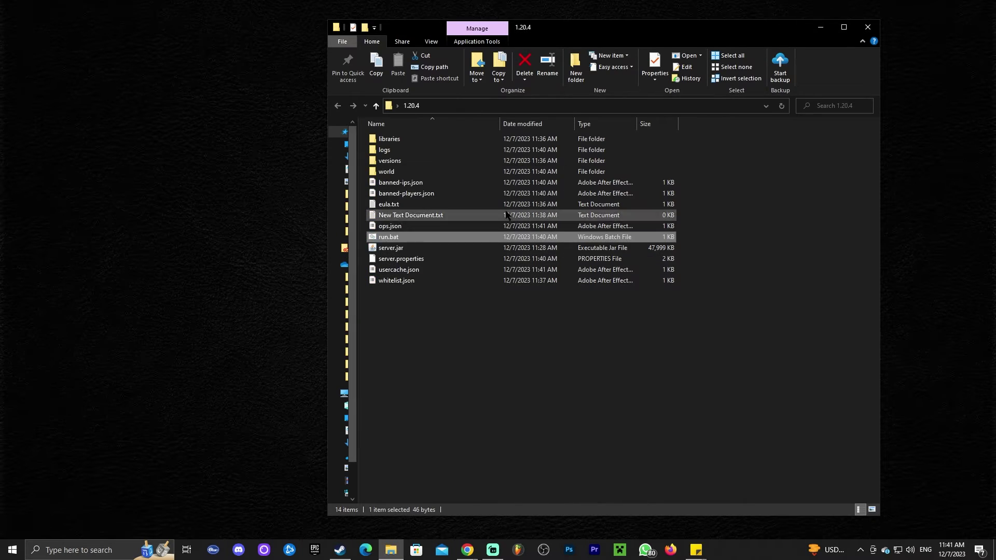
{"action": "left_click", "coordinate": [485, 314]}
{"action": "left_click_drag", "start_coordinate": [639, 29], "coordinate": [389, 23]}
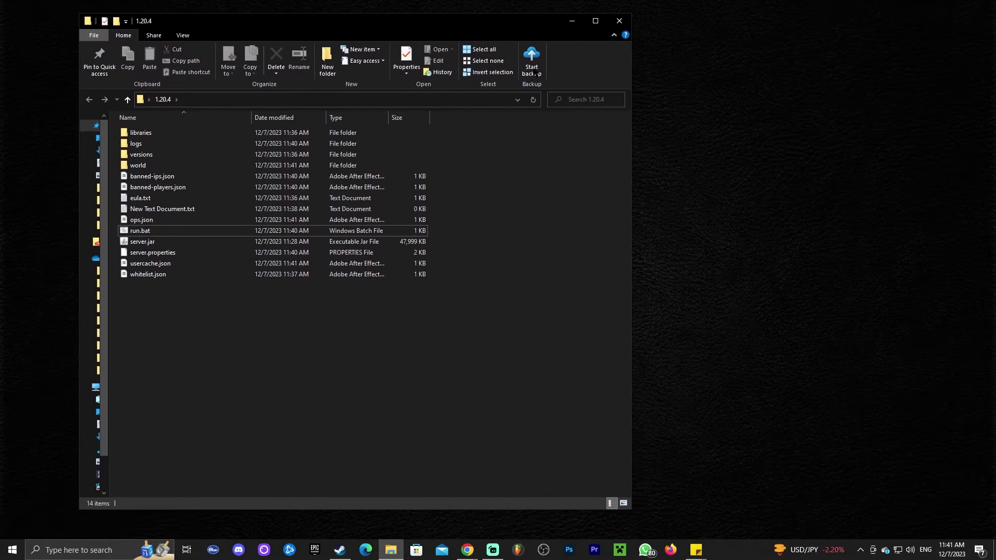
- Open Command Prompt by searching 'cmd' from the taskbar
{"action": "left_click_drag", "start_coordinate": [535, 21], "coordinate": [855, 17]}
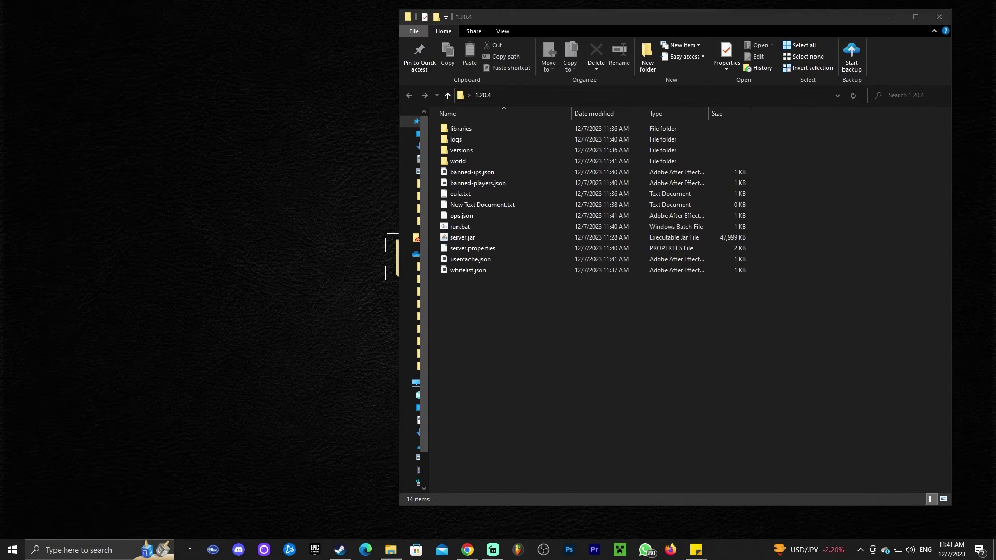
{"action": "left_click", "coordinate": [89, 555]}
{"action": "type", "text": "cmd"}
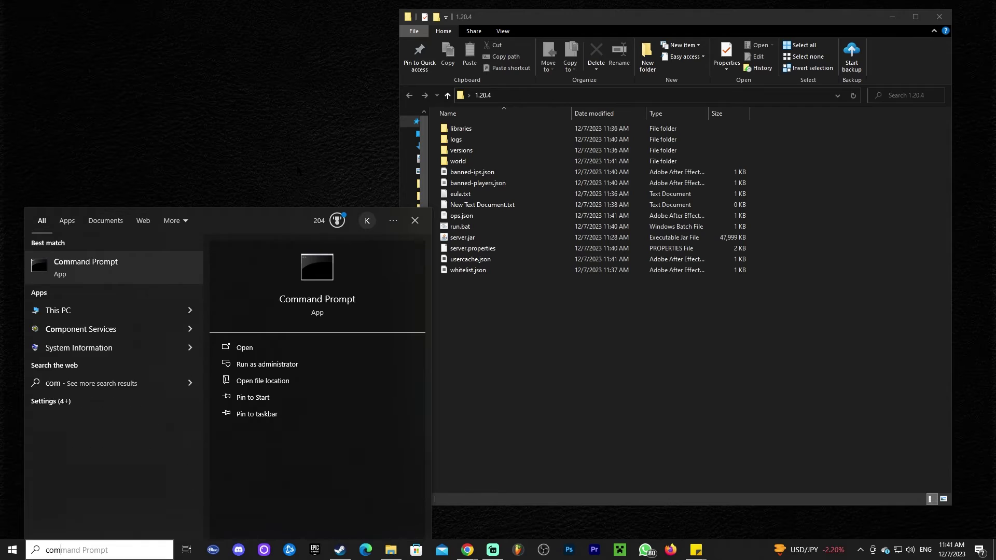
{"action": "key", "text": "Return"}
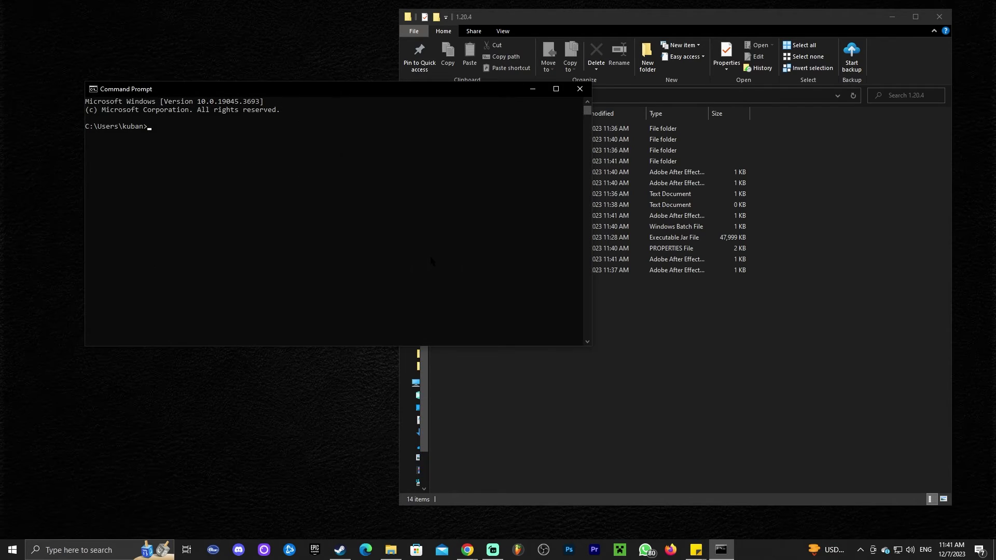
{"action": "left_click_drag", "start_coordinate": [311, 89], "coordinate": [368, 198]}
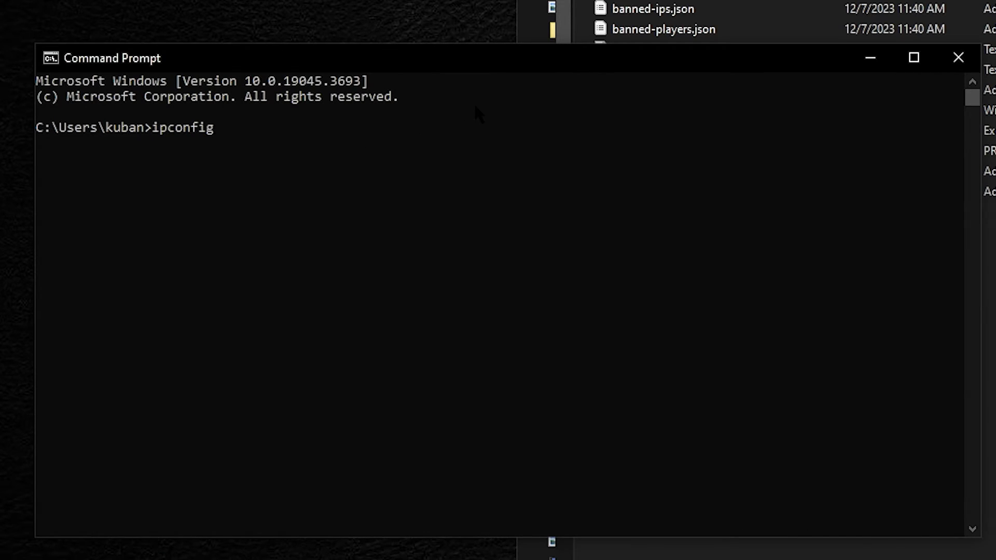
- Run ipconfig, copy the IPv4 address 192.168.1.9, and close Command Prompt
{"action": "key", "text": "Return"}
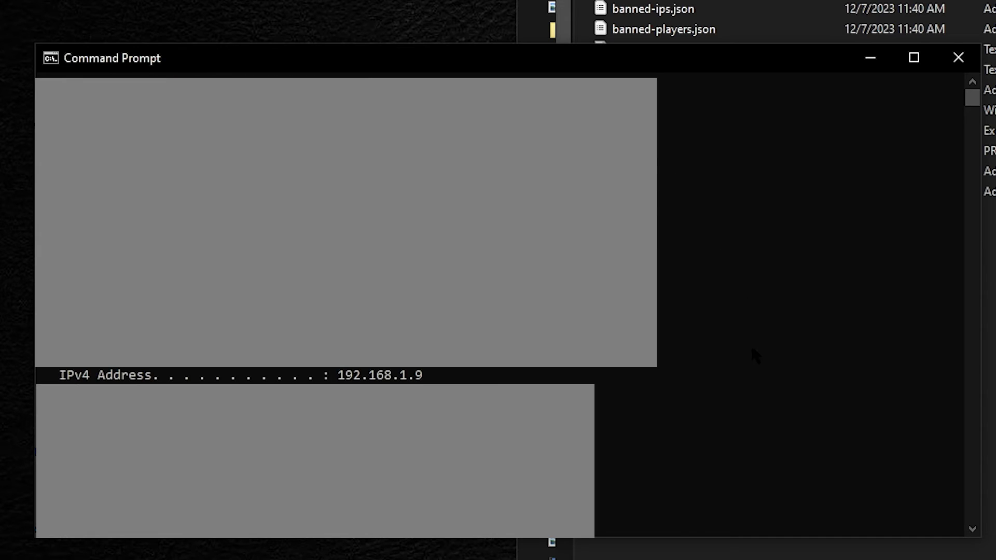
{"action": "left_click_drag", "start_coordinate": [60, 375], "coordinate": [428, 380]}
{"action": "left_click", "coordinate": [410, 375]}
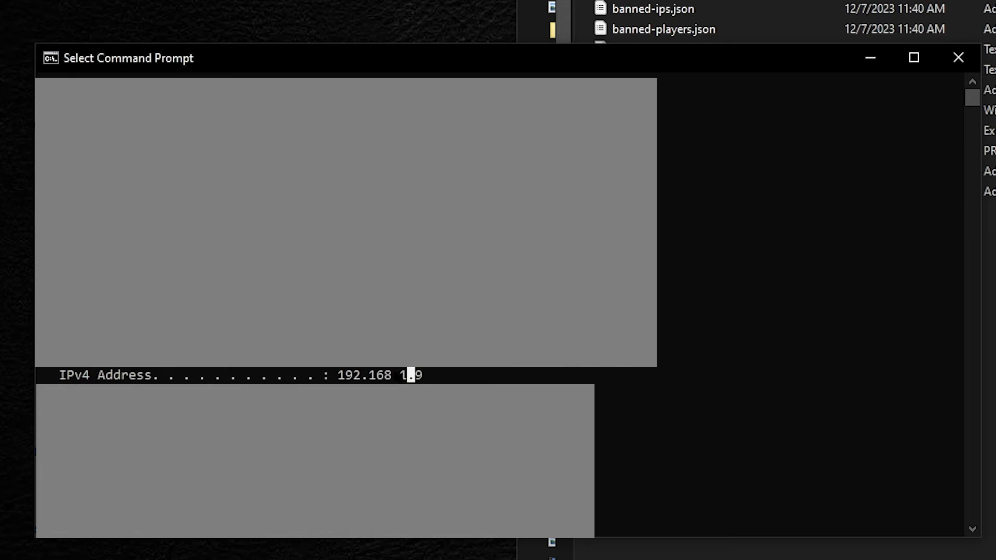
{"action": "left_click_drag", "start_coordinate": [338, 375], "coordinate": [423, 375]}
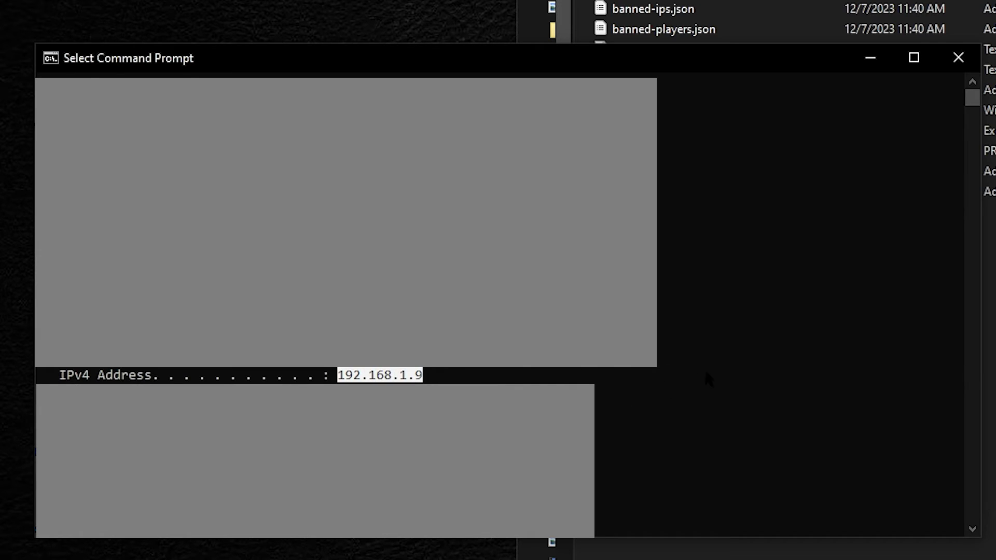
{"action": "key", "text": "ctrl+c"}
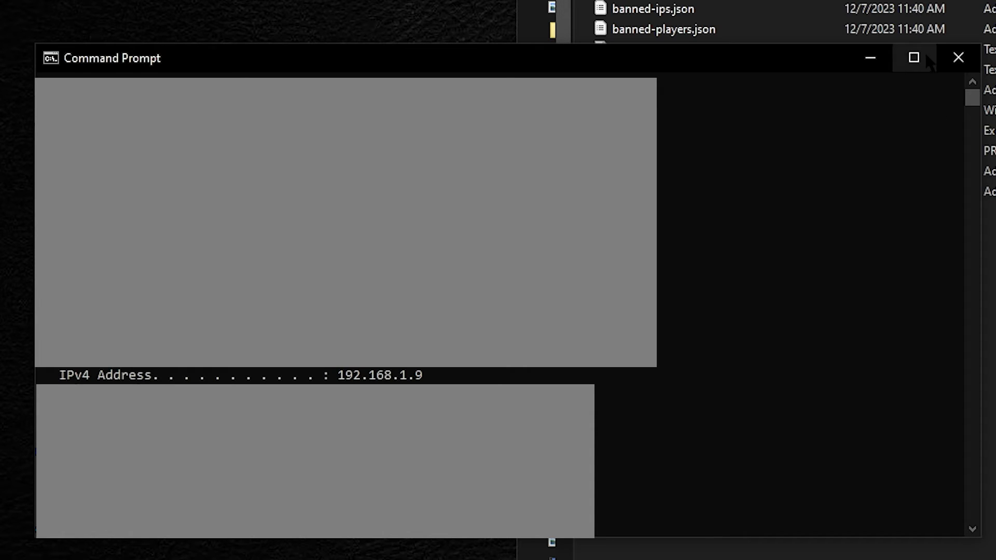
{"action": "left_click", "coordinate": [959, 58]}
{"action": "left_click_drag", "start_coordinate": [650, 23], "coordinate": [513, 30]}
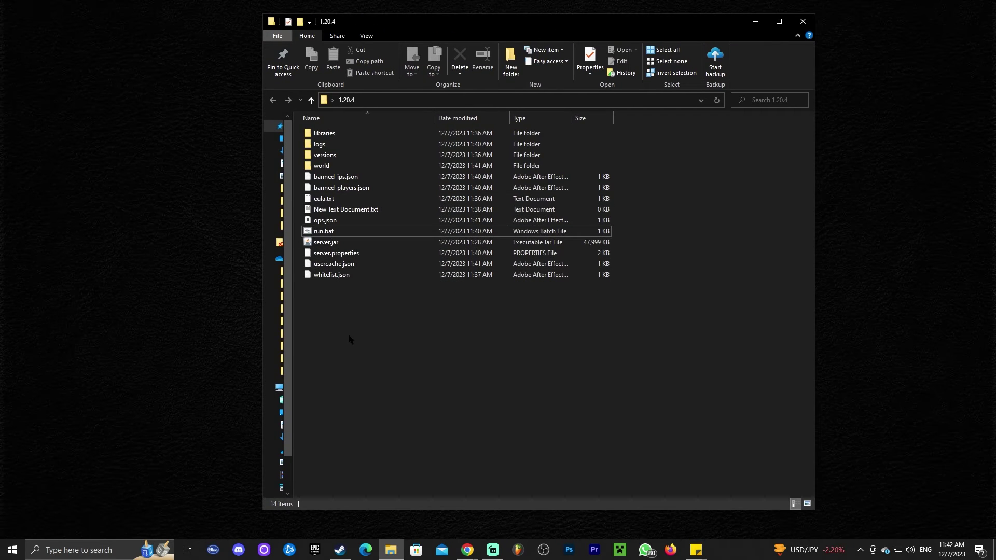
- Open server.properties from the 1.20.4 folder in Notepad++
{"action": "scroll", "coordinate": [364, 312], "scroll_direction": "up", "scroll_amount": 2}
{"action": "scroll", "coordinate": [410, 305], "scroll_direction": "up", "scroll_amount": 3}
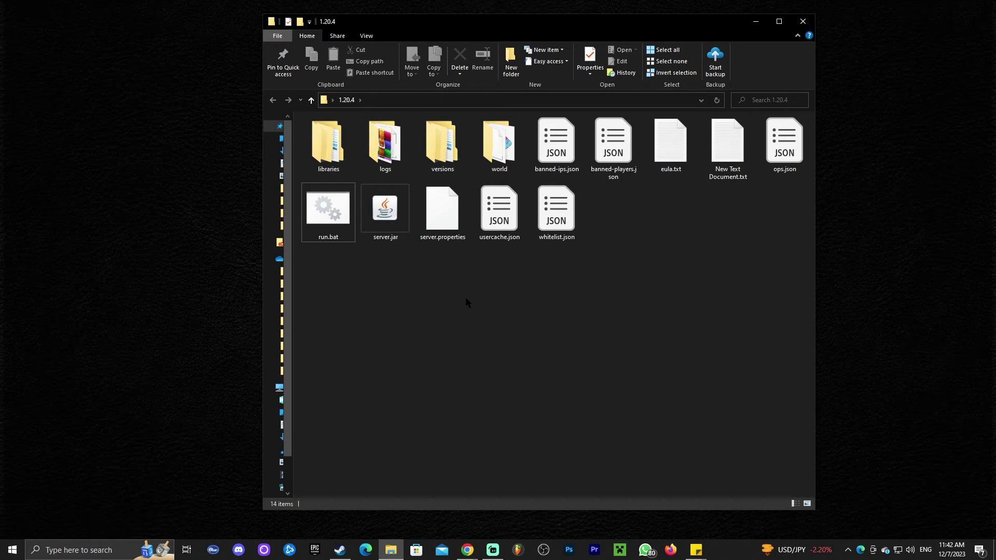
{"action": "left_click", "coordinate": [449, 210]}
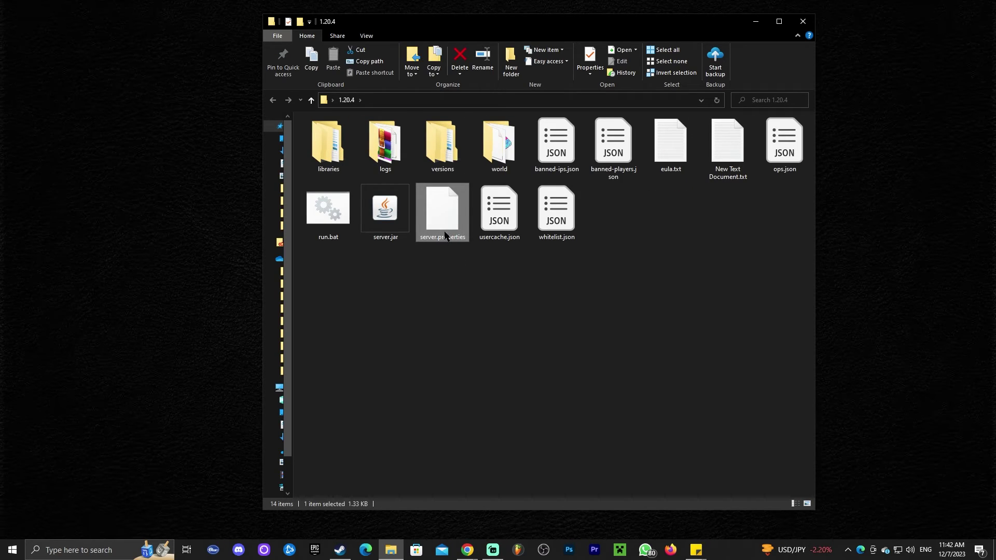
{"action": "right_click", "coordinate": [444, 203]}
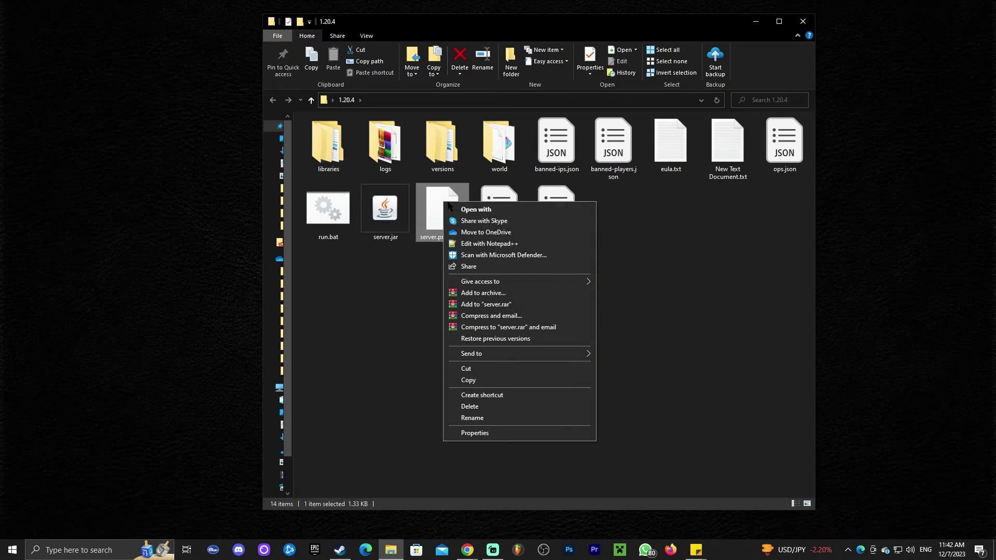
{"action": "left_click", "coordinate": [509, 246]}
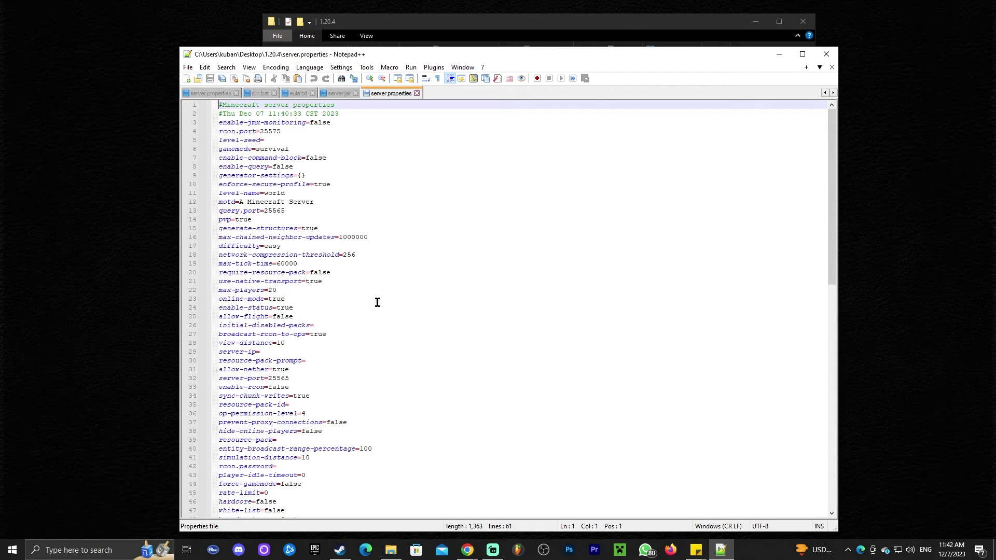
- Enter 192.168.1.9 after server-ip= on line 29
{"action": "left_click", "coordinate": [418, 287]}
{"action": "left_click", "coordinate": [276, 352]}
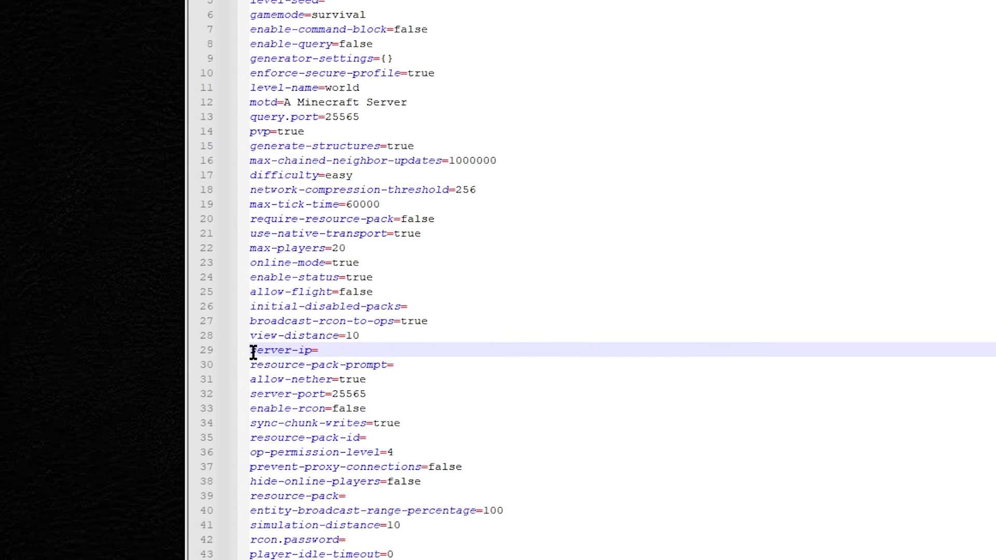
{"action": "left_click", "coordinate": [198, 352]}
{"action": "left_click", "coordinate": [221, 351]}
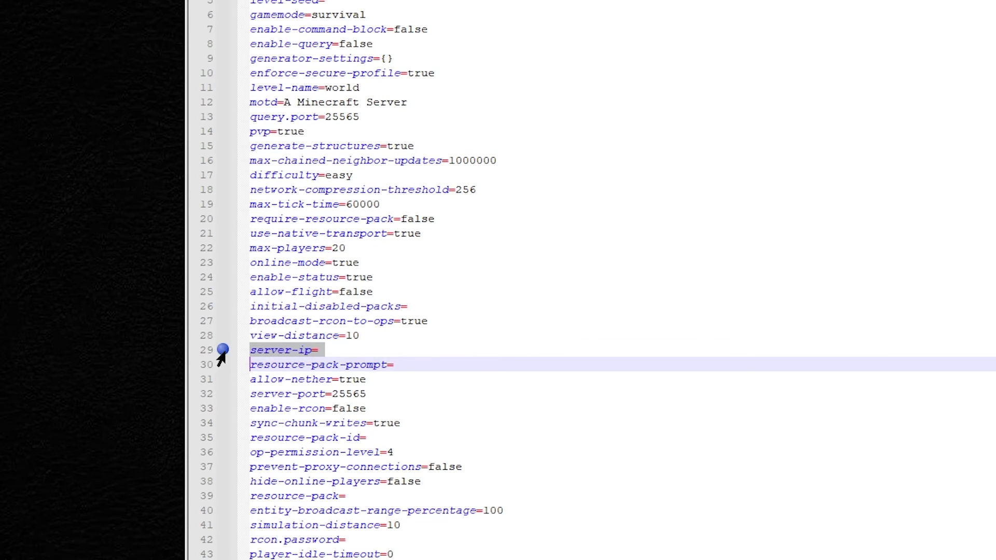
{"action": "left_click", "coordinate": [350, 351]}
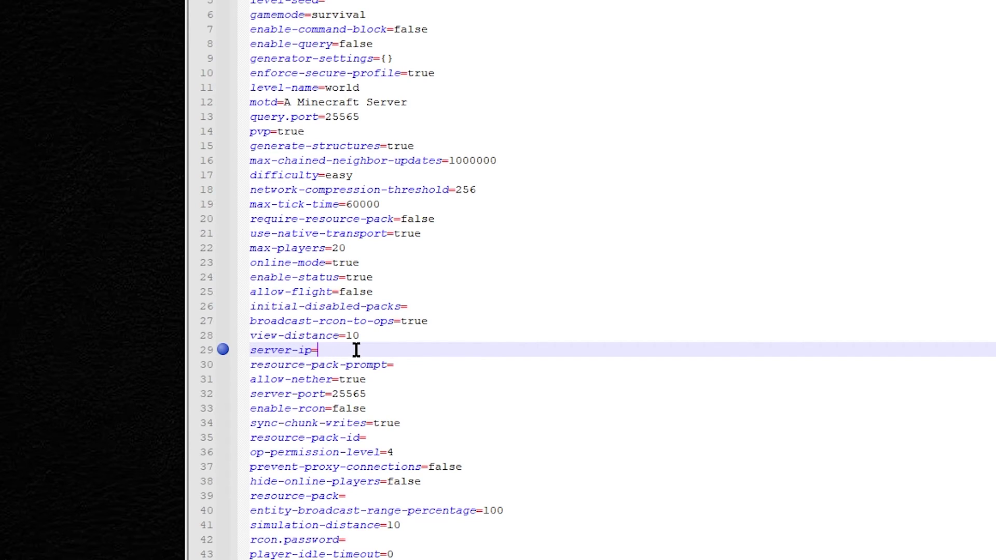
{"action": "type", "text": "192.168.1.9"}
- Check the description, game mode and IP lines, then save server.properties and close Notepad++
{"action": "left_click", "coordinate": [371, 212]}
{"action": "left_click", "coordinate": [397, 238]}
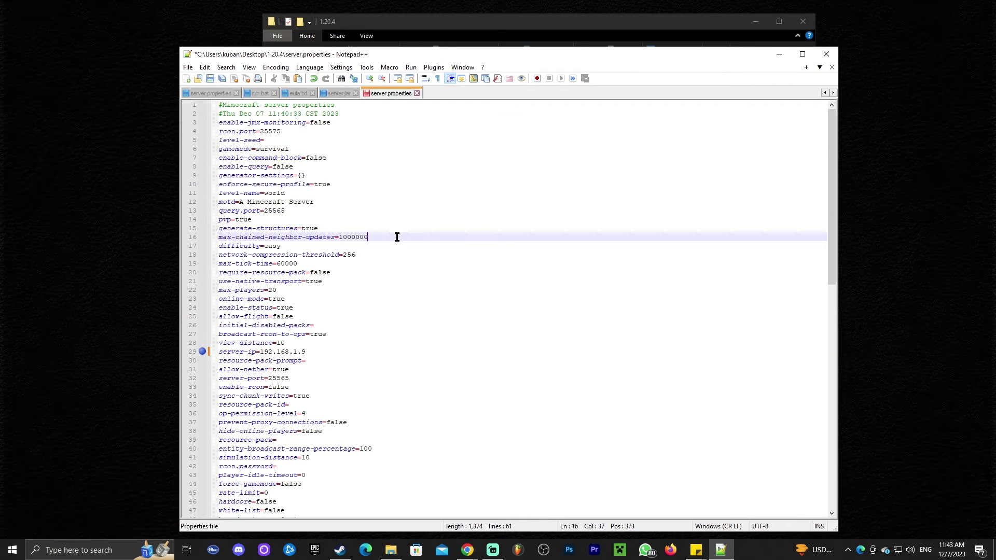
{"action": "left_click_drag", "start_coordinate": [318, 201], "coordinate": [240, 203]}
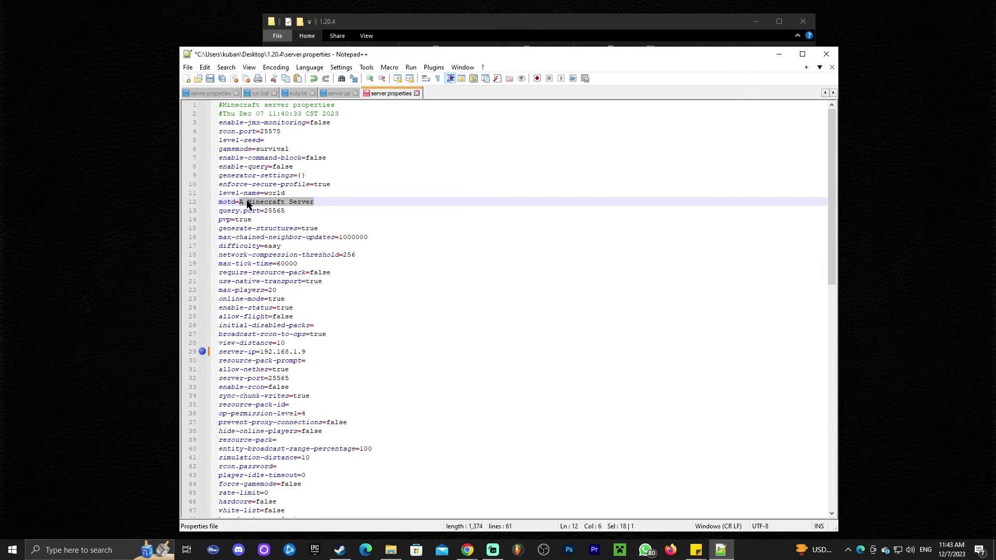
{"action": "left_click", "coordinate": [302, 204]}
{"action": "left_click_drag", "start_coordinate": [301, 148], "coordinate": [261, 147]}
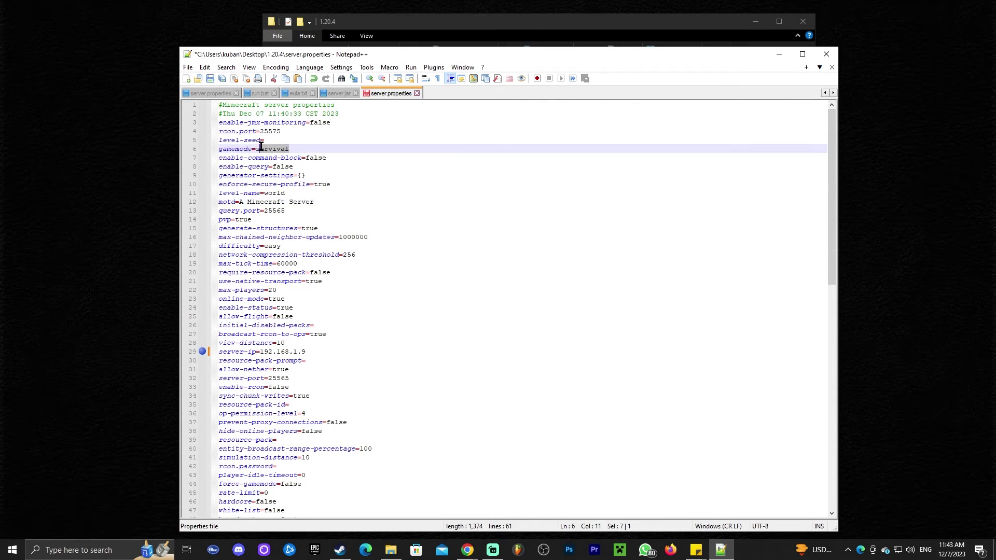
{"action": "left_click", "coordinate": [281, 150]}
{"action": "scroll", "coordinate": [308, 174], "scroll_direction": "down", "scroll_amount": 3}
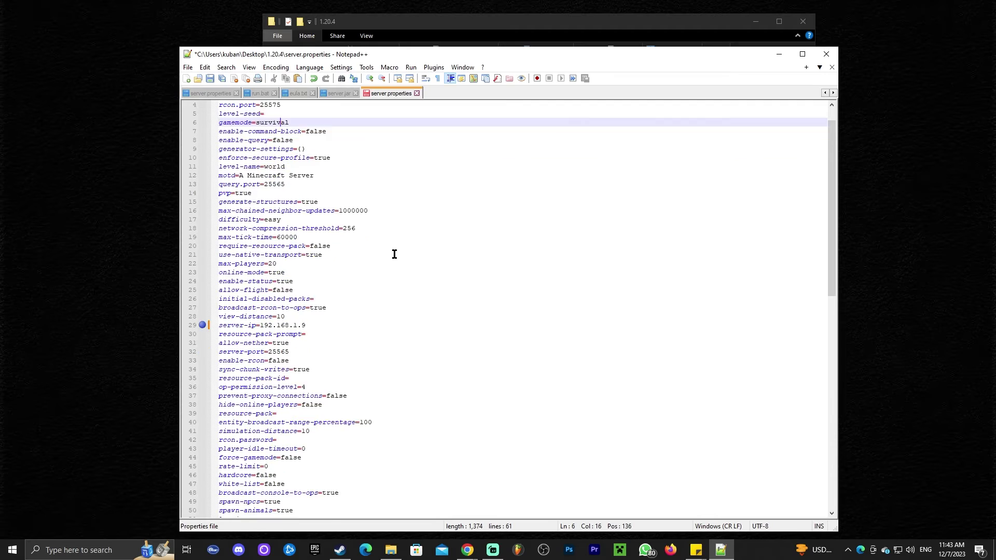
{"action": "scroll", "coordinate": [340, 228], "scroll_direction": "up", "scroll_amount": 3}
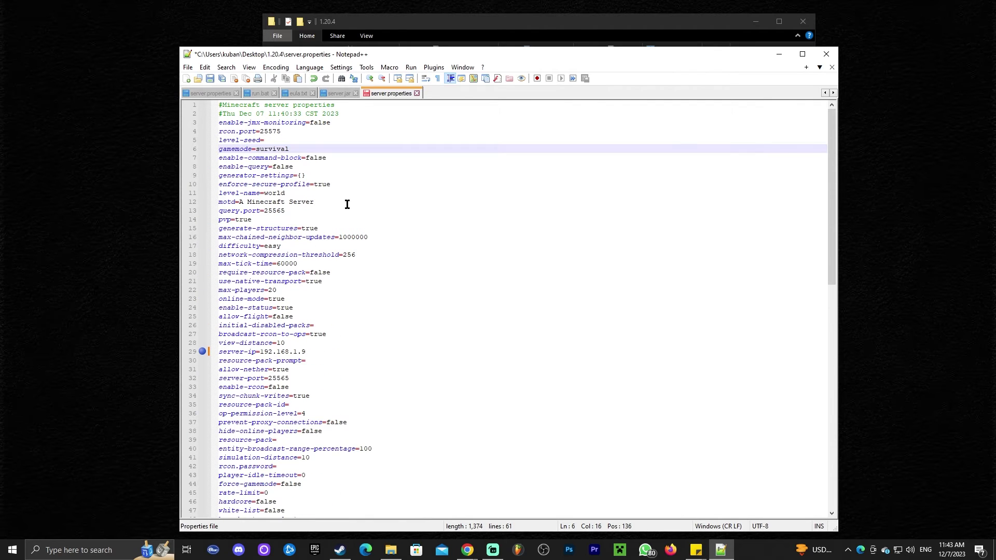
{"action": "scroll", "coordinate": [330, 172], "scroll_direction": "down", "scroll_amount": 1}
{"action": "left_click_drag", "start_coordinate": [308, 325], "coordinate": [263, 325]}
{"action": "left_click", "coordinate": [317, 325]}
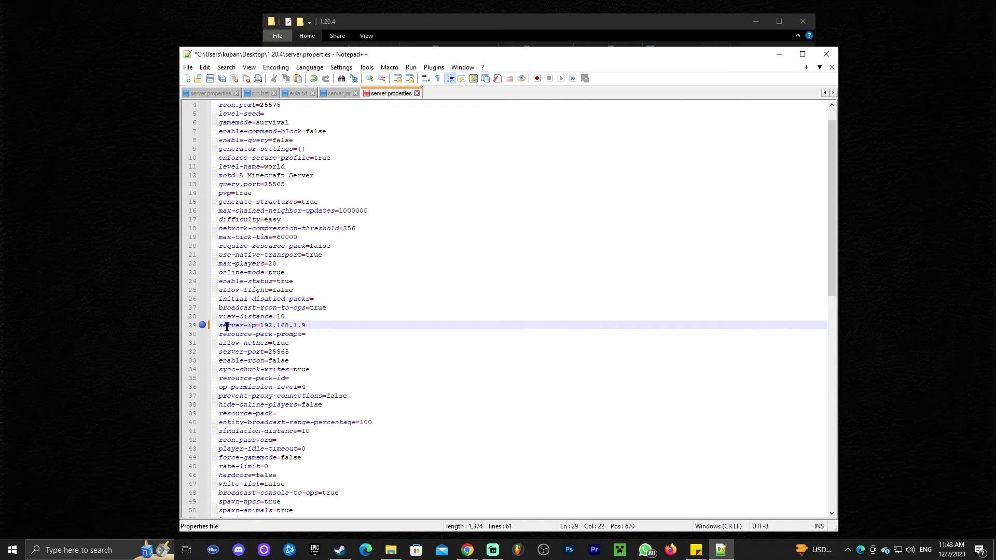
{"action": "key", "text": "ctrl+s"}
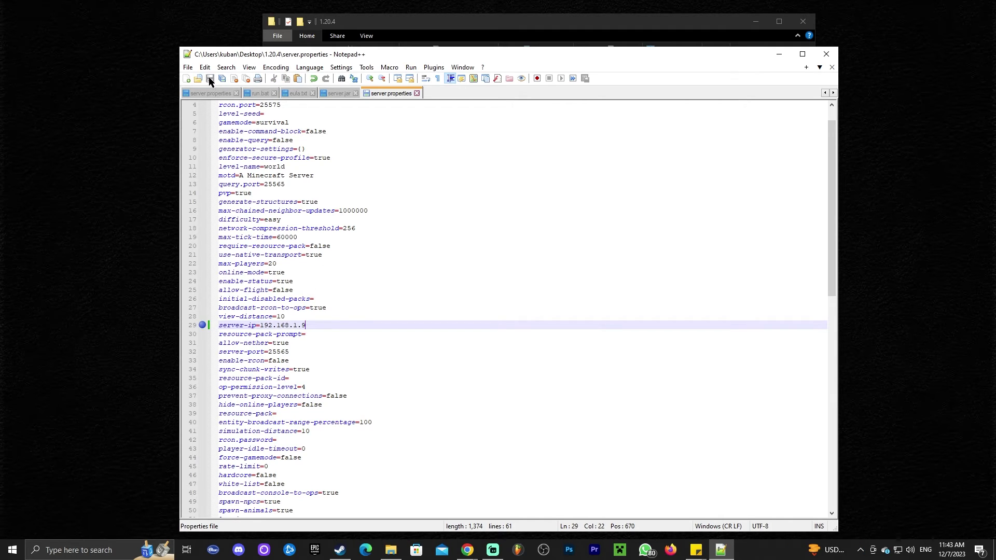
{"action": "left_click", "coordinate": [827, 54]}
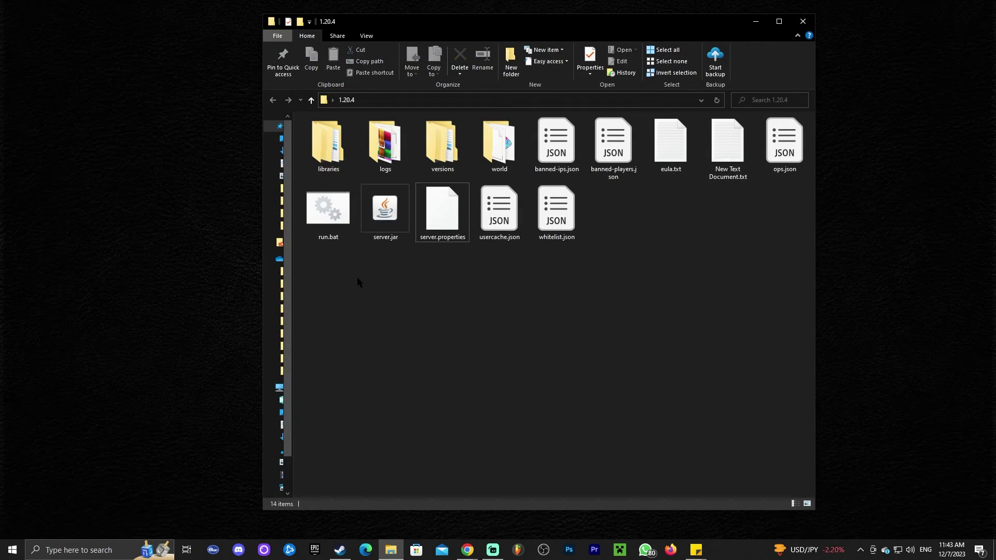
- Start the server from run.bat and arrange its narrowed console beside the enlarged Minecraft window
{"action": "double_click", "coordinate": [335, 193]}
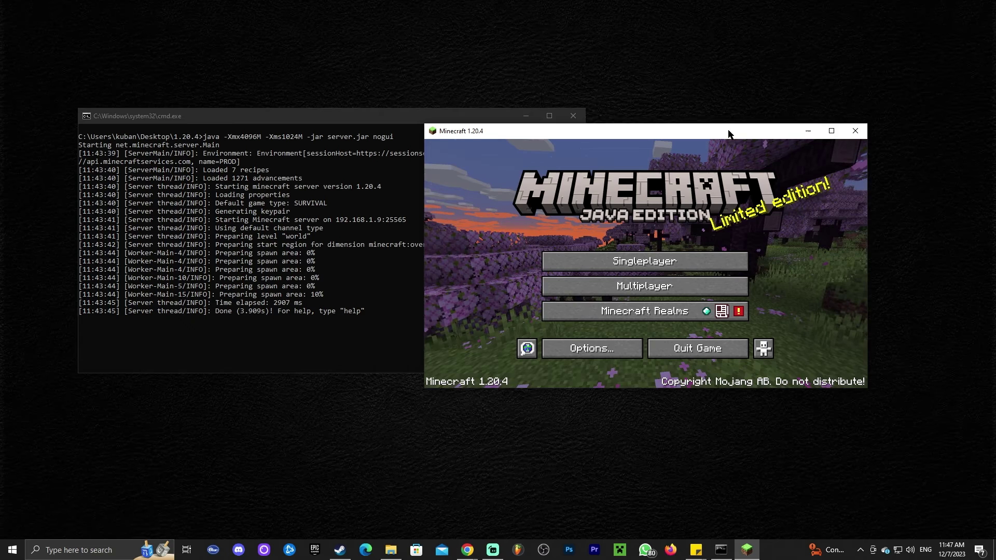
{"action": "left_click_drag", "start_coordinate": [728, 129], "coordinate": [753, 116]}
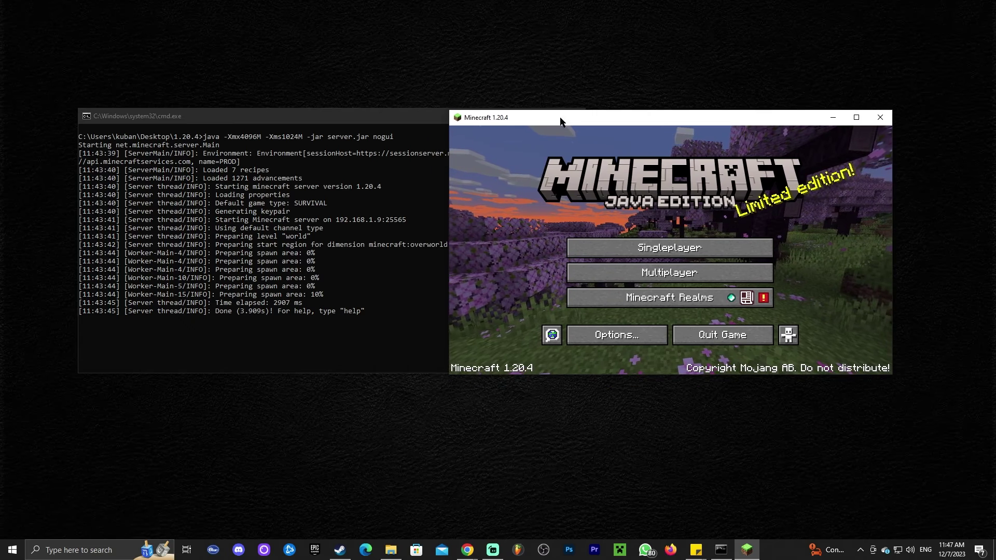
{"action": "left_click_drag", "start_coordinate": [597, 118], "coordinate": [637, 121]}
{"action": "left_click_drag", "start_coordinate": [436, 118], "coordinate": [386, 117]}
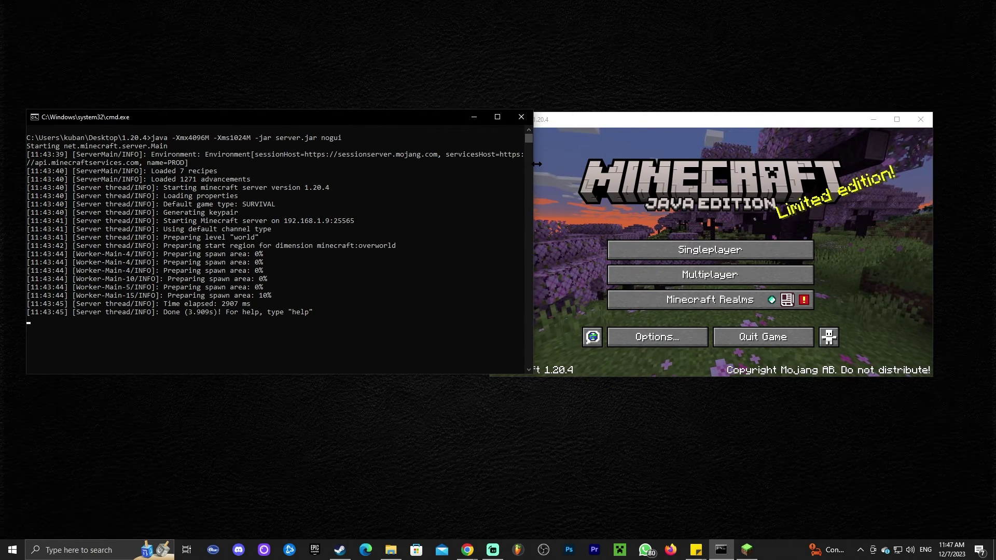
{"action": "left_click_drag", "start_coordinate": [533, 166], "coordinate": [430, 166]}
{"action": "left_click_drag", "start_coordinate": [337, 117], "coordinate": [322, 110]}
{"action": "left_click_drag", "start_coordinate": [613, 113], "coordinate": [617, 76]}
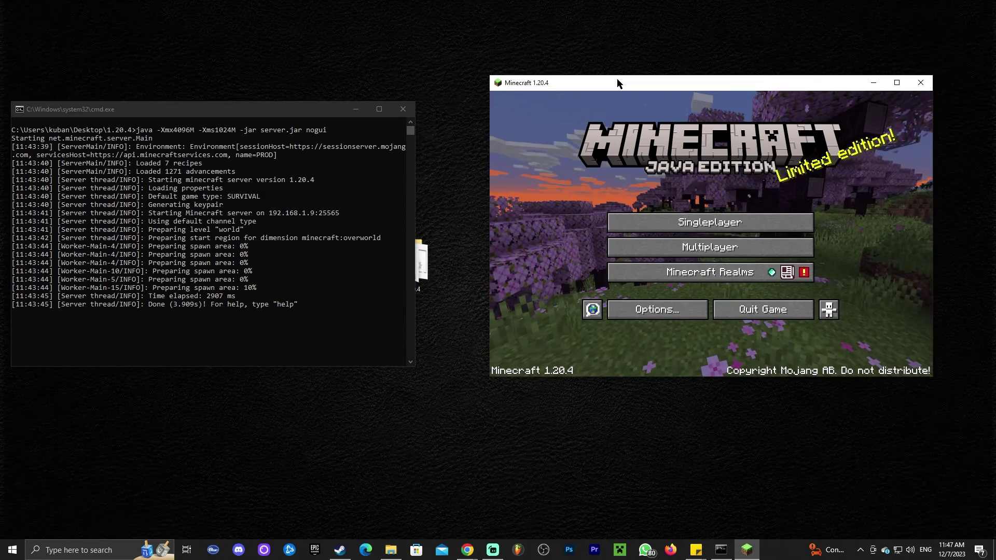
{"action": "left_click_drag", "start_coordinate": [612, 378], "coordinate": [612, 465]}
{"action": "left_click_drag", "start_coordinate": [488, 239], "coordinate": [414, 239]}
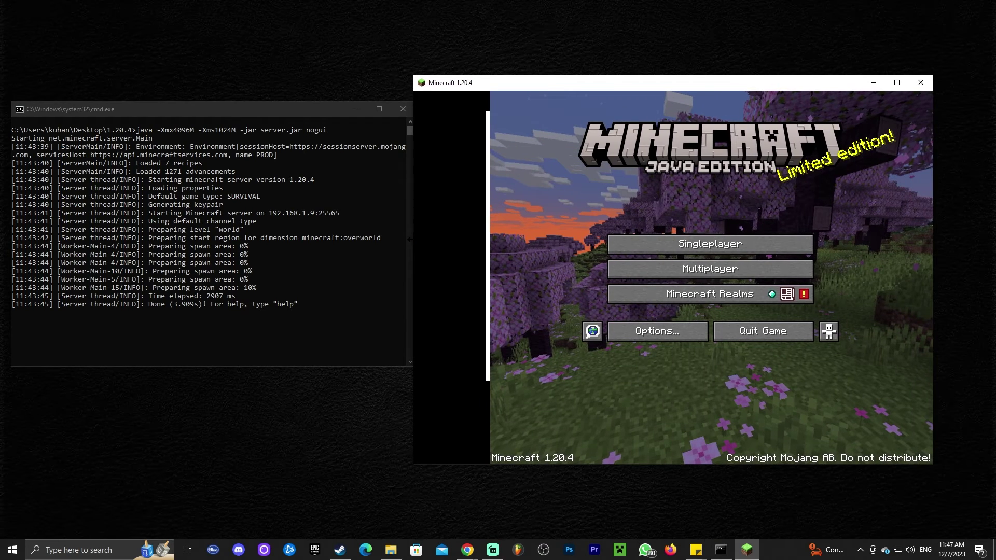
{"action": "left_click_drag", "start_coordinate": [531, 88], "coordinate": [534, 86]}
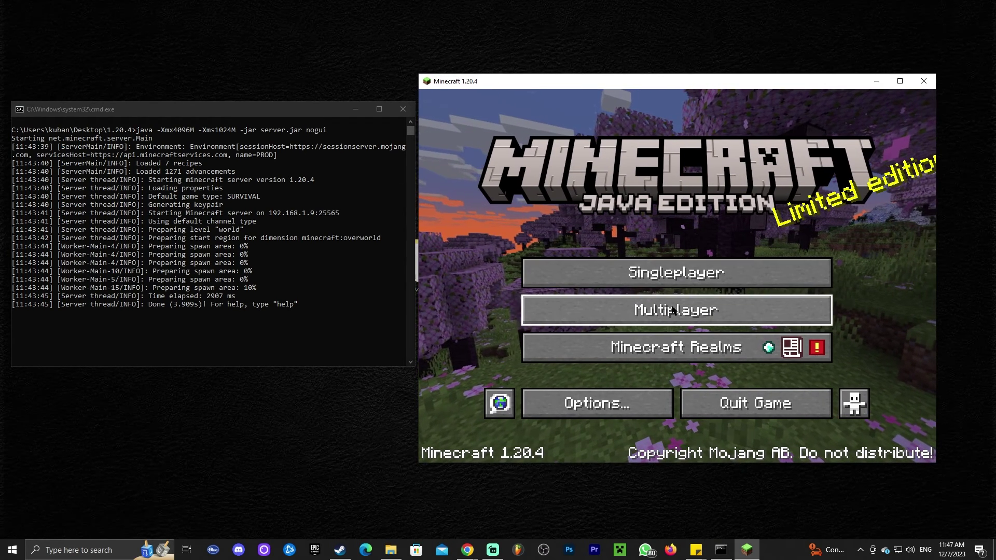
- Add a multiplayer server entry named 1.20.4 with address 192.168.1.9
{"action": "left_click", "coordinate": [701, 310]}
{"action": "left_click", "coordinate": [825, 386]}
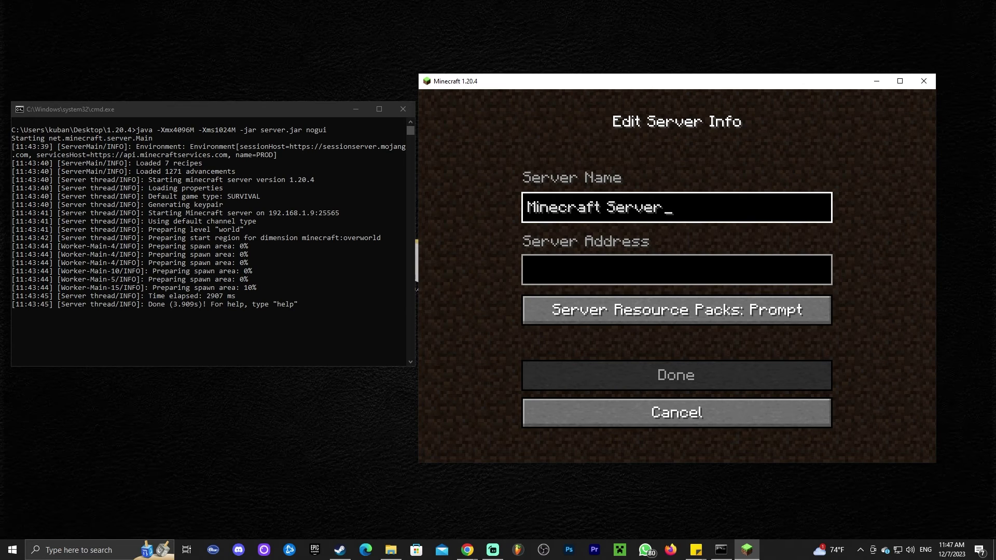
{"action": "key", "text": "BackSpace"}
{"action": "key", "text": "BackSpace"}
{"action": "key", "text": "BackSpace"}
{"action": "key", "text": "BackSpace"}
{"action": "key", "text": "BackSpace"}
{"action": "key", "text": "BackSpace"}
{"action": "key", "text": "BackSpace"}
{"action": "key", "text": "BackSpace"}
{"action": "key", "text": "BackSpace"}
{"action": "key", "text": "BackSpace"}
{"action": "key", "text": "BackSpace"}
{"action": "key", "text": "BackSpace"}
{"action": "key", "text": "BackSpace"}
{"action": "key", "text": "BackSpace"}
{"action": "key", "text": "BackSpace"}
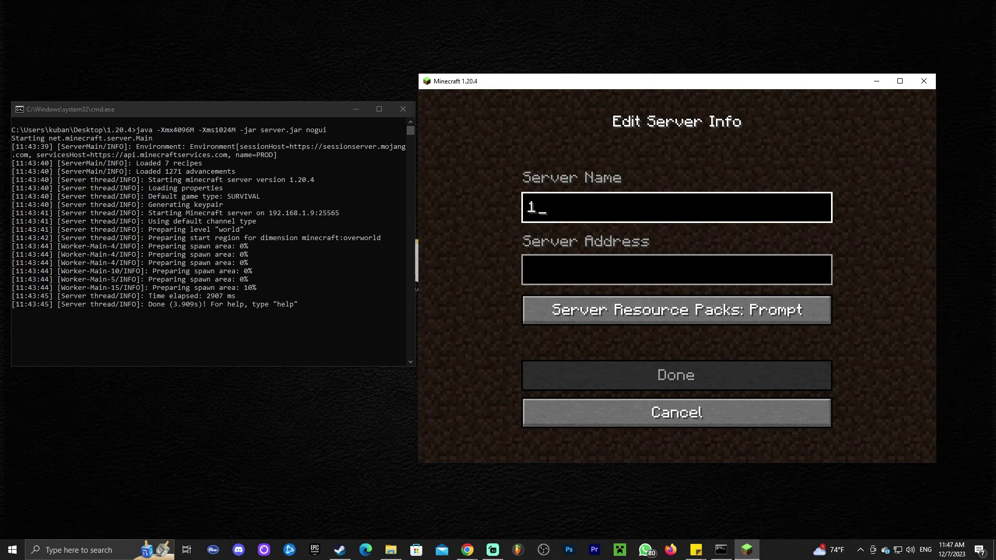
{"action": "left_click", "coordinate": [659, 269]}
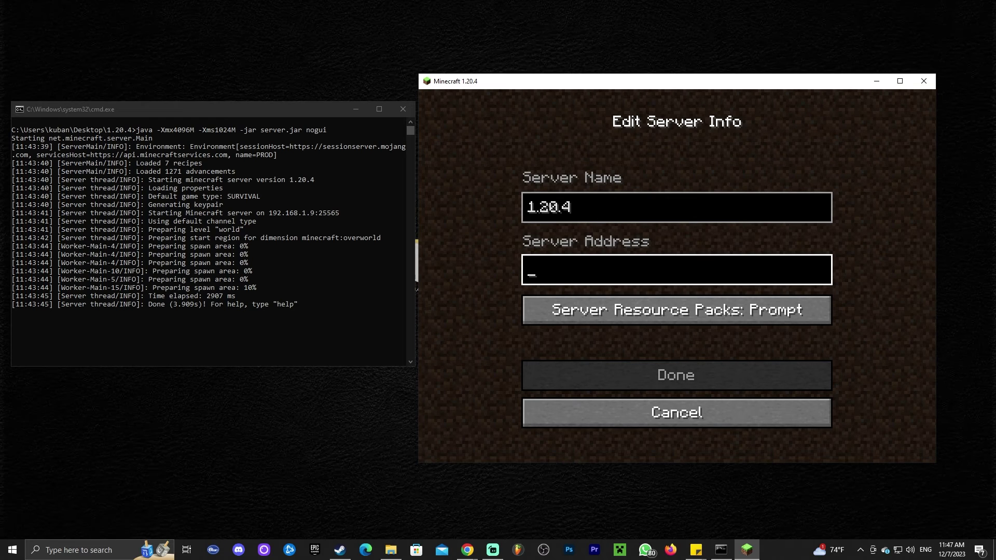
{"action": "type", "text": "192.168.1.9"}
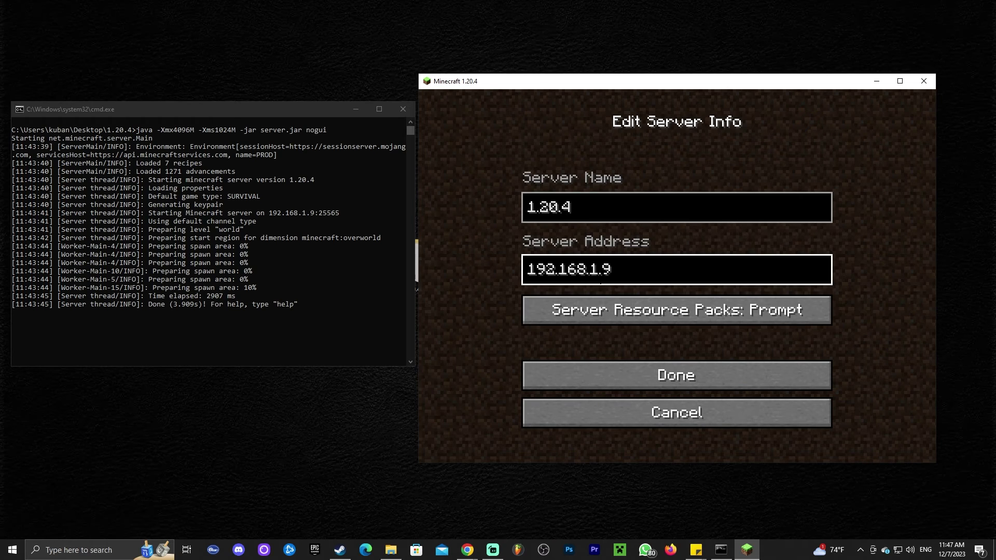
{"action": "left_click", "coordinate": [761, 375]}
- Join the 1.20.4 server from the multiplayer list
{"action": "scroll", "coordinate": [665, 210], "scroll_direction": "down", "scroll_amount": 5}
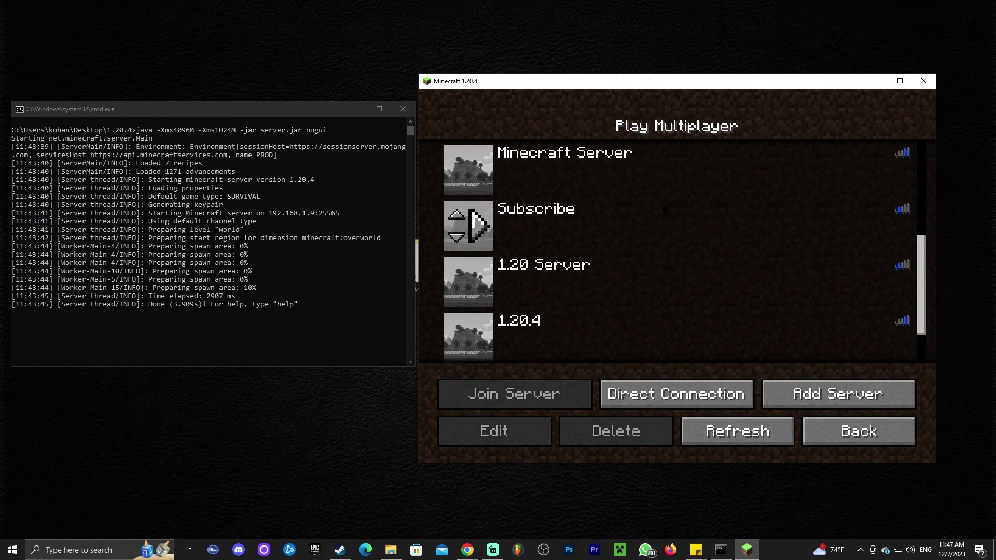
{"action": "scroll", "coordinate": [597, 244], "scroll_direction": "down", "scroll_amount": 3}
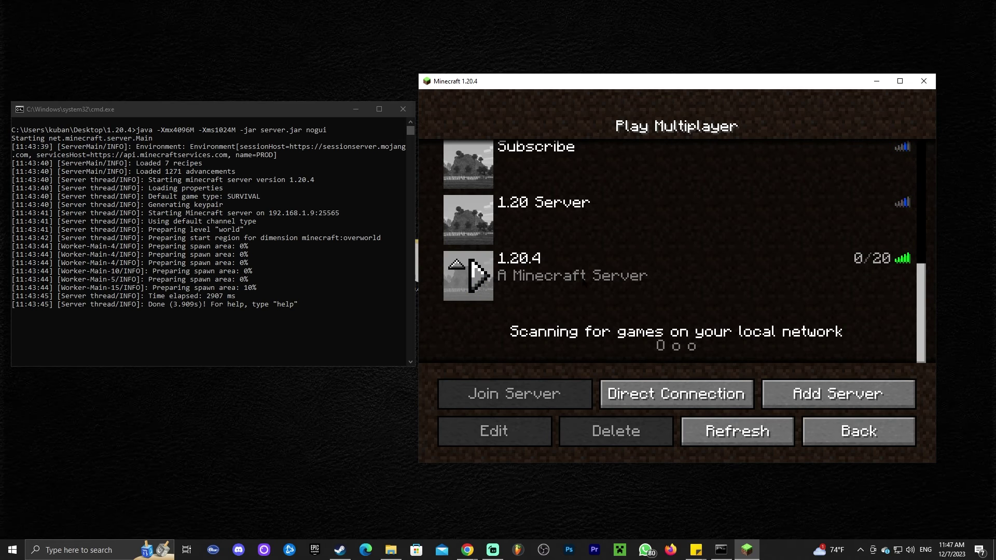
{"action": "left_click", "coordinate": [474, 275]}
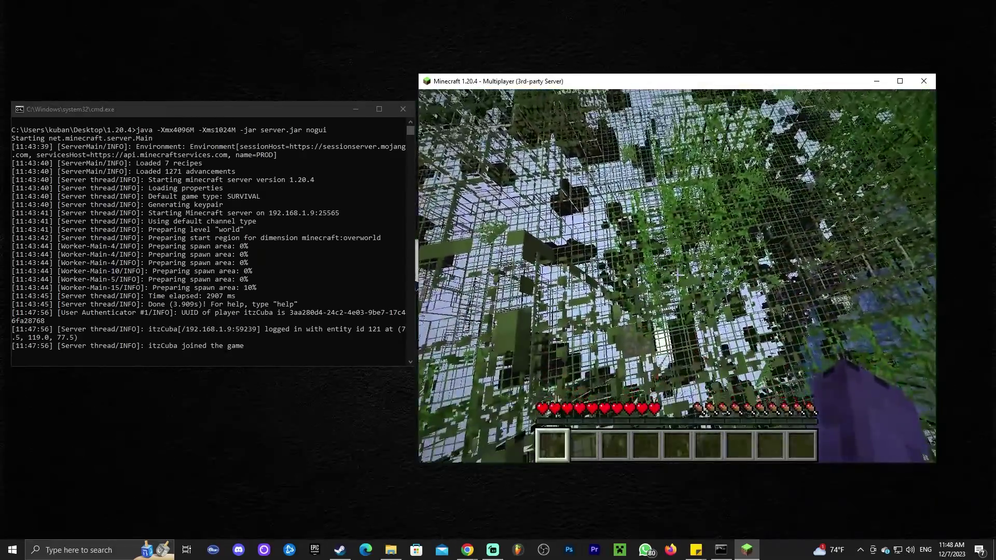
- Resume play in the forest world, walk forward with W, then open the Game Menu
{"action": "left_click", "coordinate": [677, 276]}
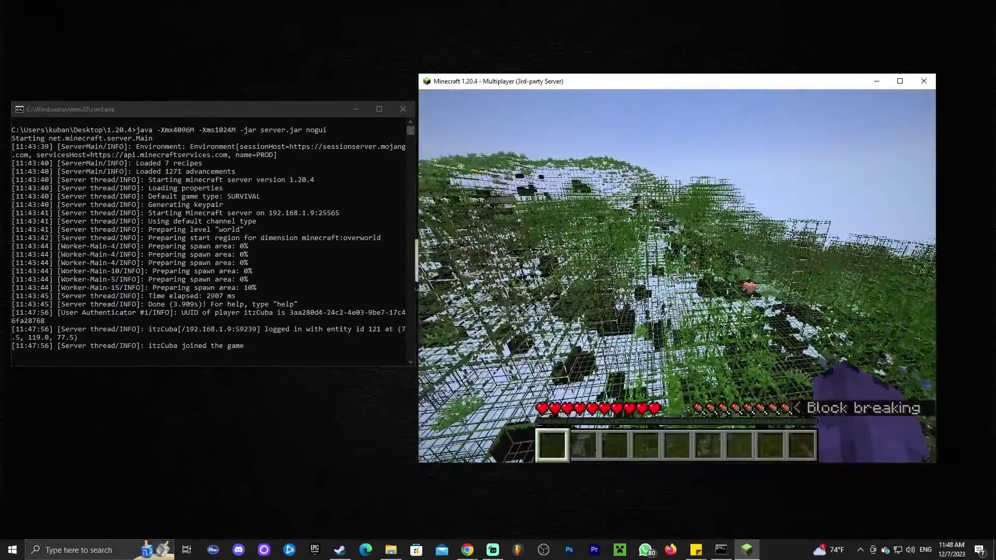
{"action": "key", "text": "Escape"}
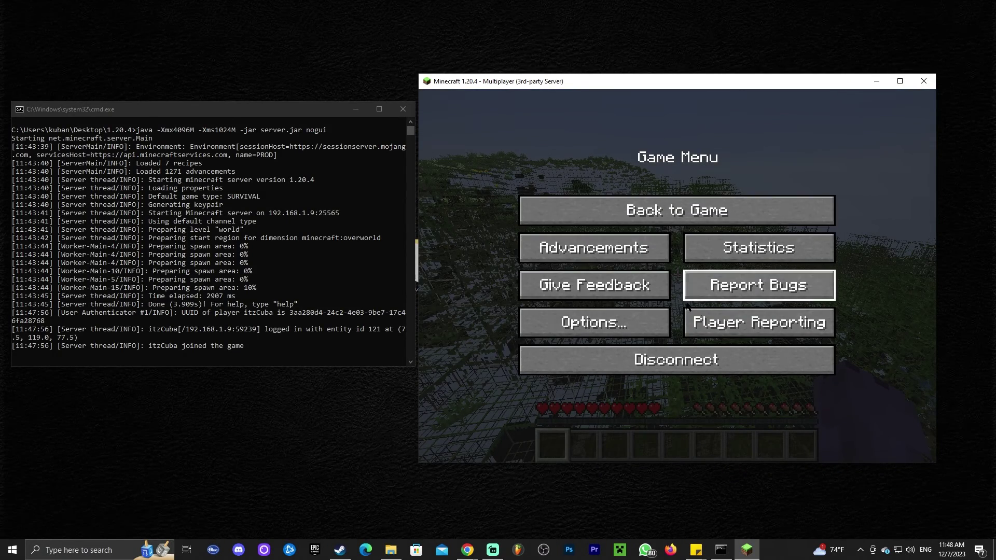
{"action": "left_click", "coordinate": [695, 212]}
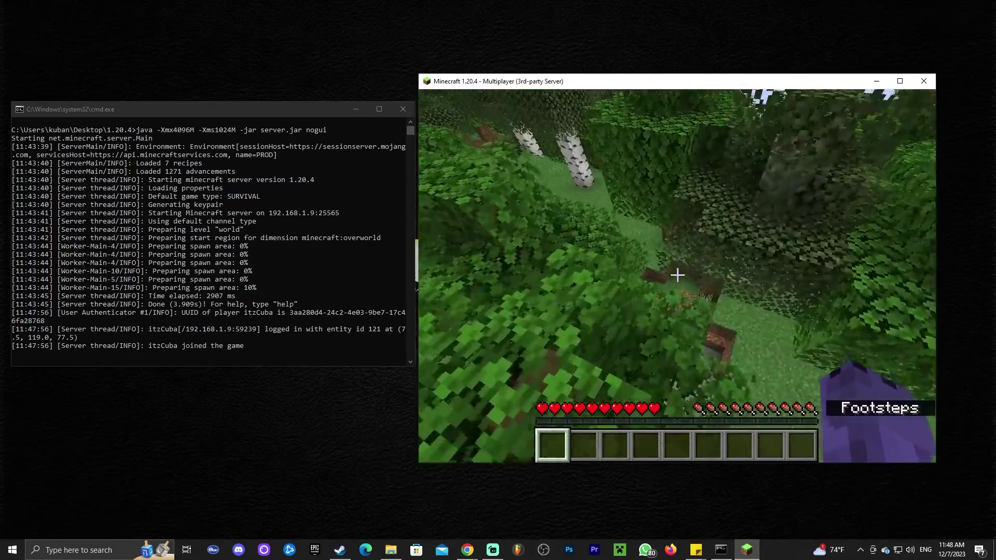
{"action": "key", "text": "w"}
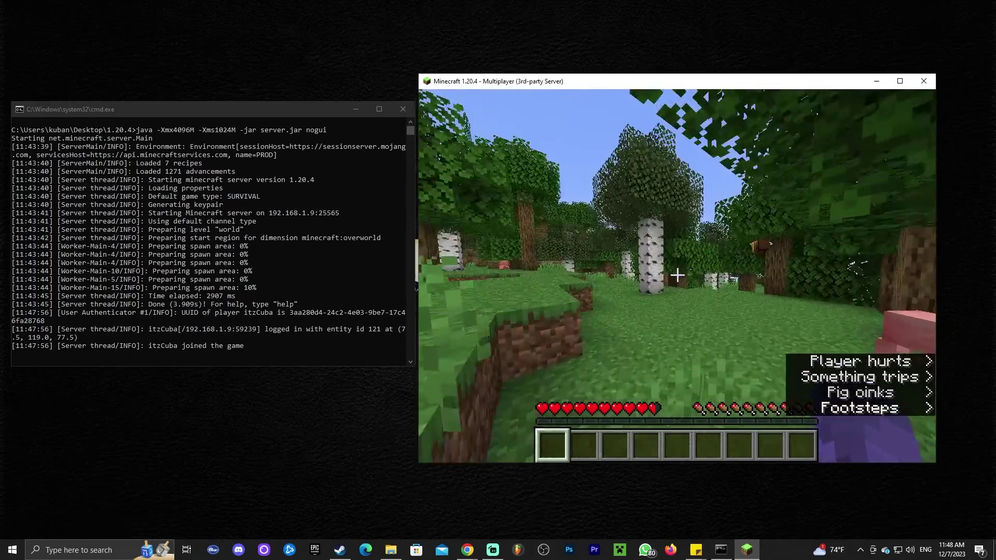
{"action": "key", "text": "Escape"}
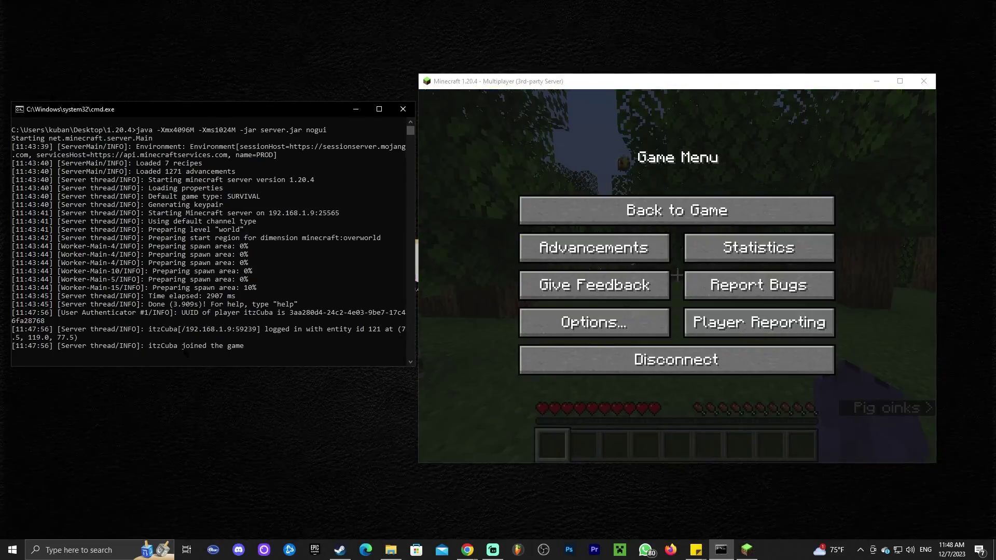
- Make the player an operator from the server console and switch them to Creative with /gamemode creative
{"action": "type", "text": "op it"}
{"action": "type", "text": "zcu"}
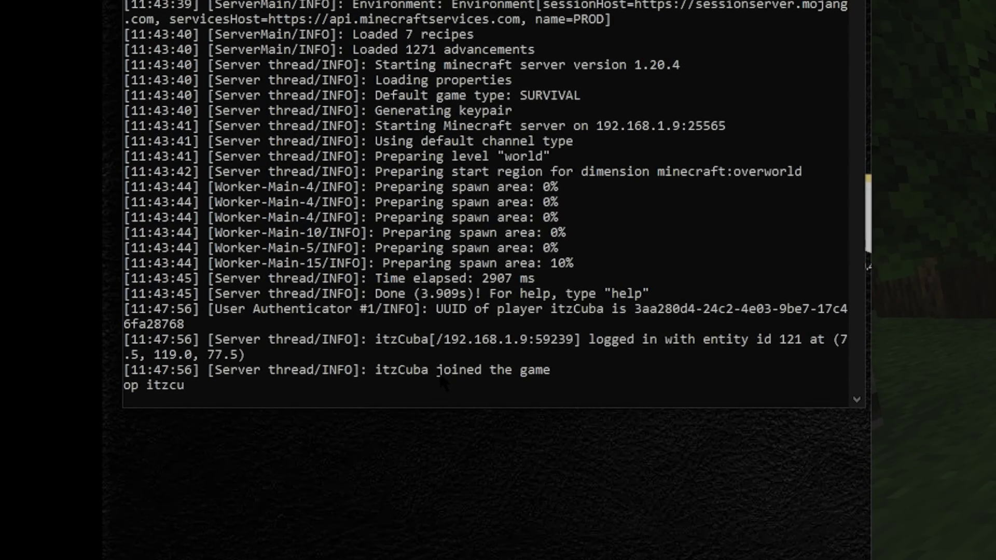
{"action": "type", "text": "ba"}
{"action": "key", "text": "Return"}
{"action": "key", "text": "Escape"}
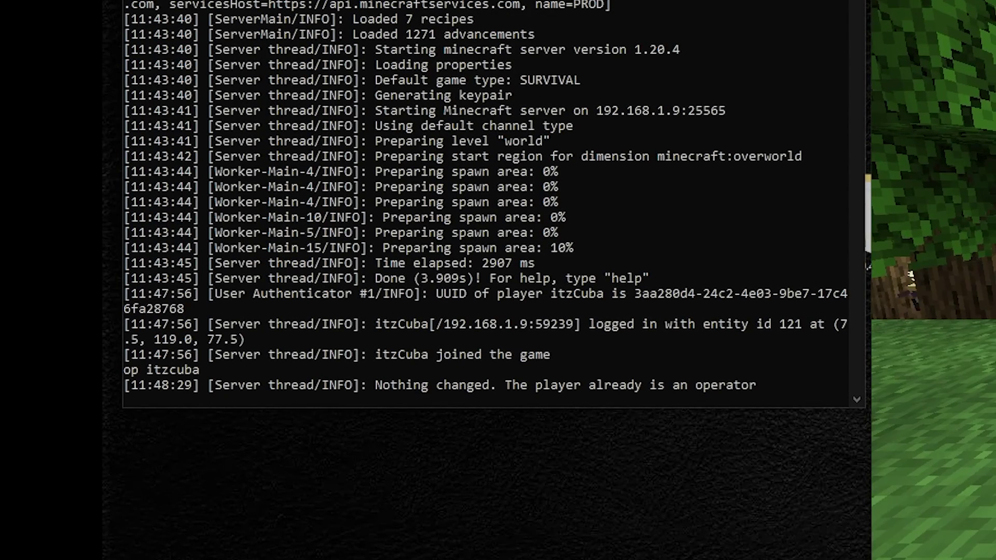
{"action": "type", "text": "/gamem"}
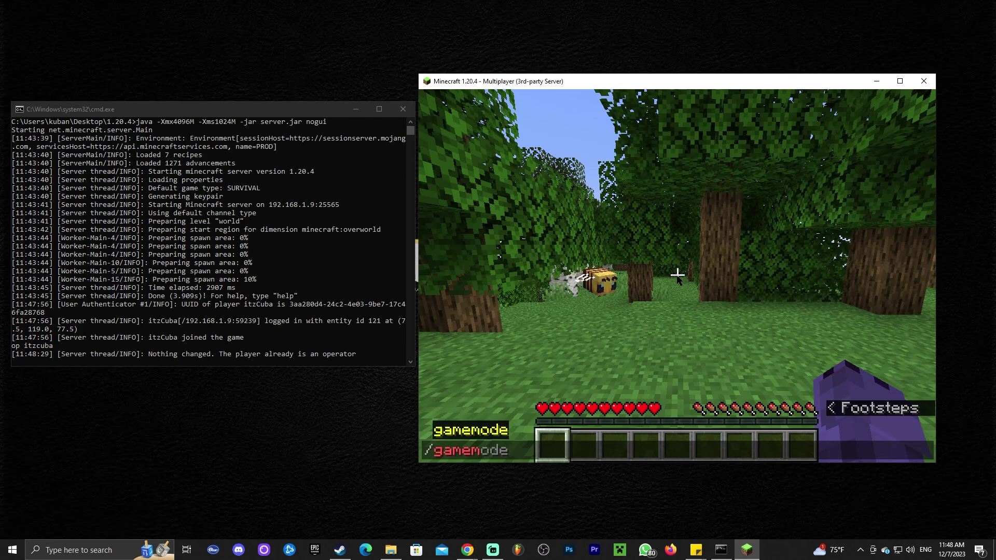
{"action": "type", "text": " creative"}
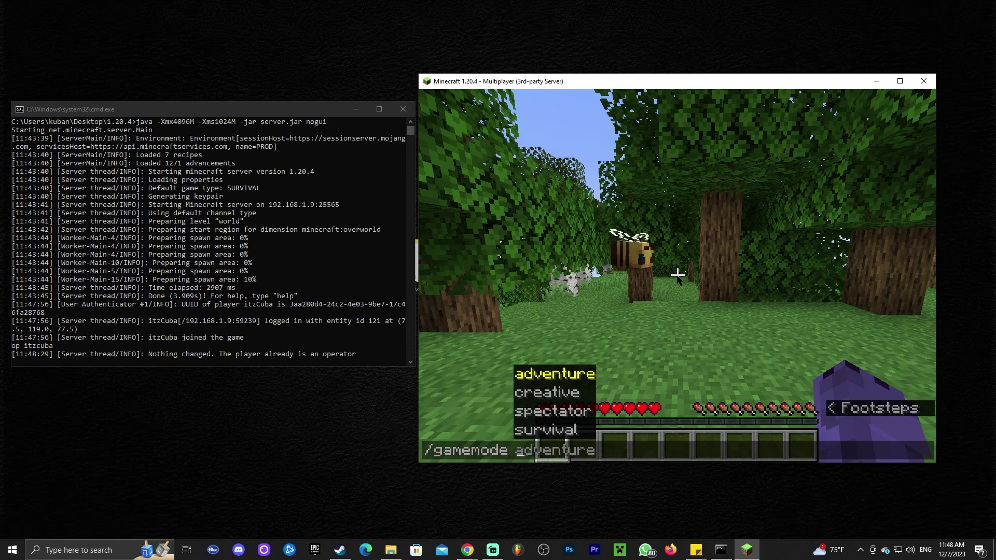
{"action": "key", "text": "Return"}
- Fly up above the forest, then pause the game
{"action": "key", "text": "space"}
{"action": "key", "text": "space"}
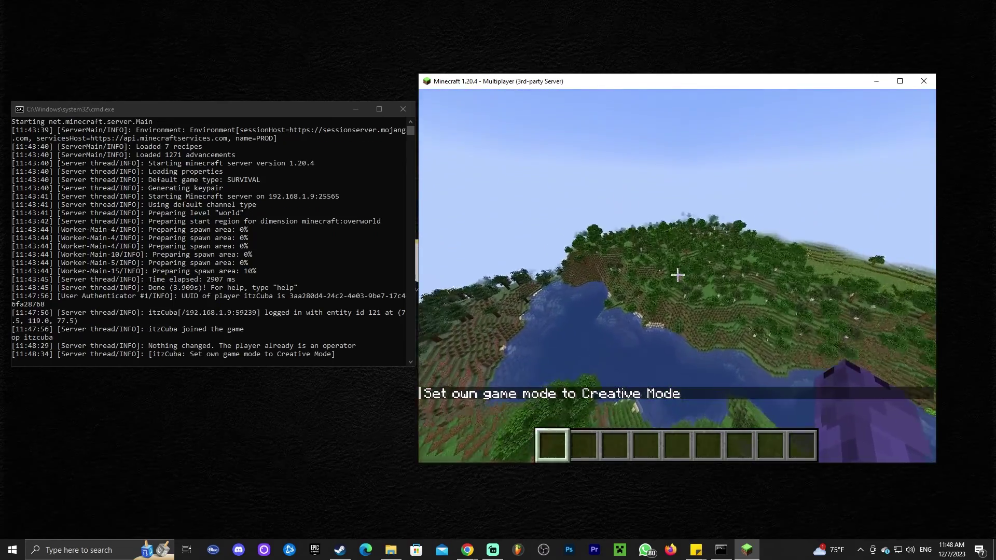
{"action": "key", "text": "Escape"}
{"action": "key", "text": "Escape"}
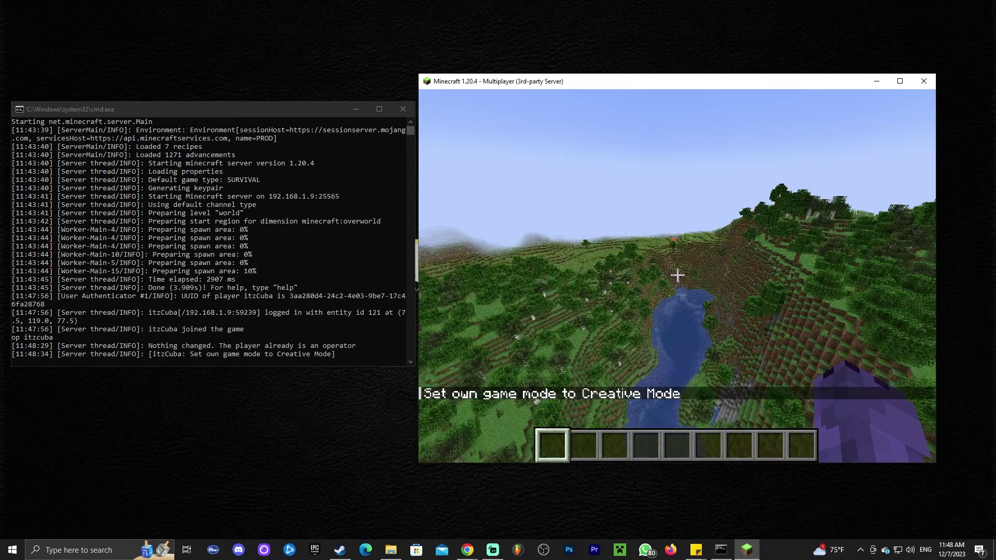
{"action": "mouse_move", "coordinate": [678, 276]}
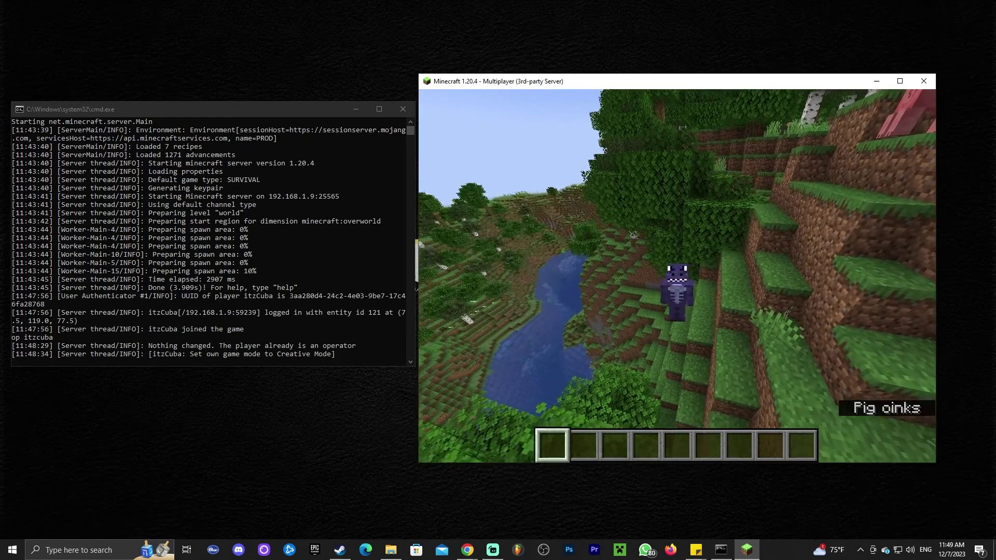